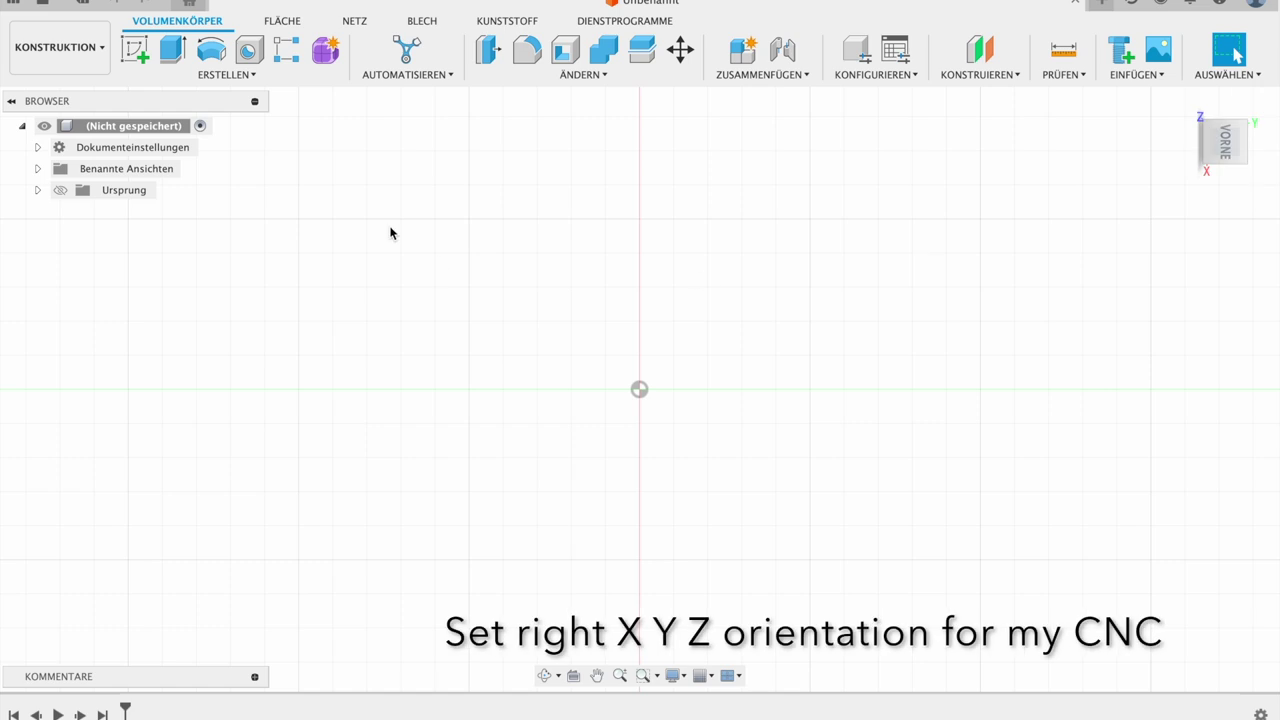
# Step: Sketch a 400 x 400 mm centre-point rectangle on the XY plane, centred on the origin, and finish the sketch
pyautogui.click(135, 48)
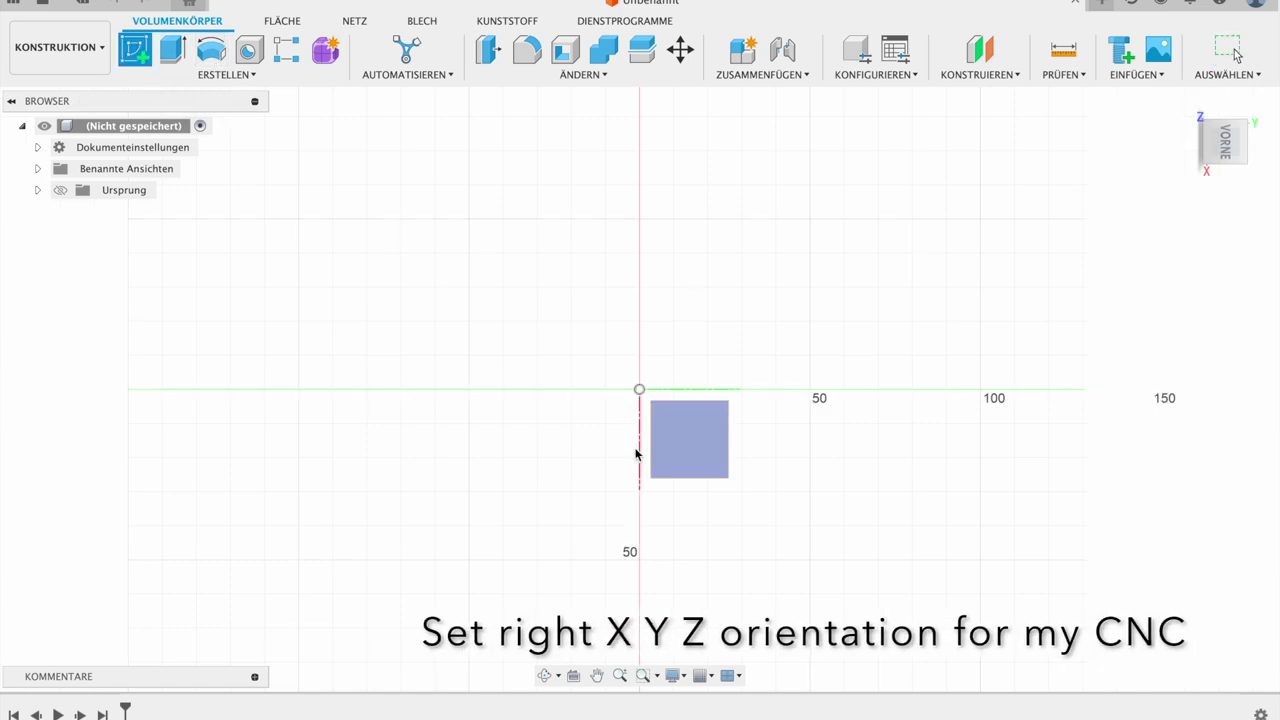
pyautogui.click(703, 474)
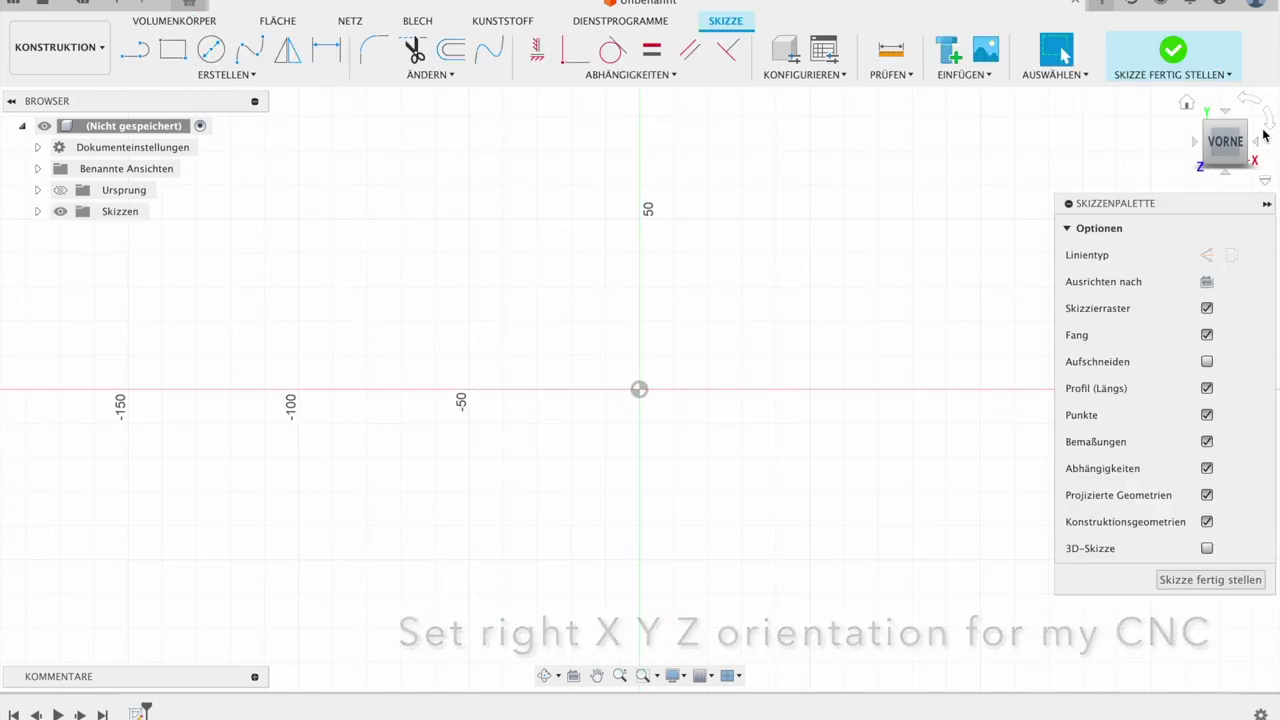
pyautogui.click(1270, 123)
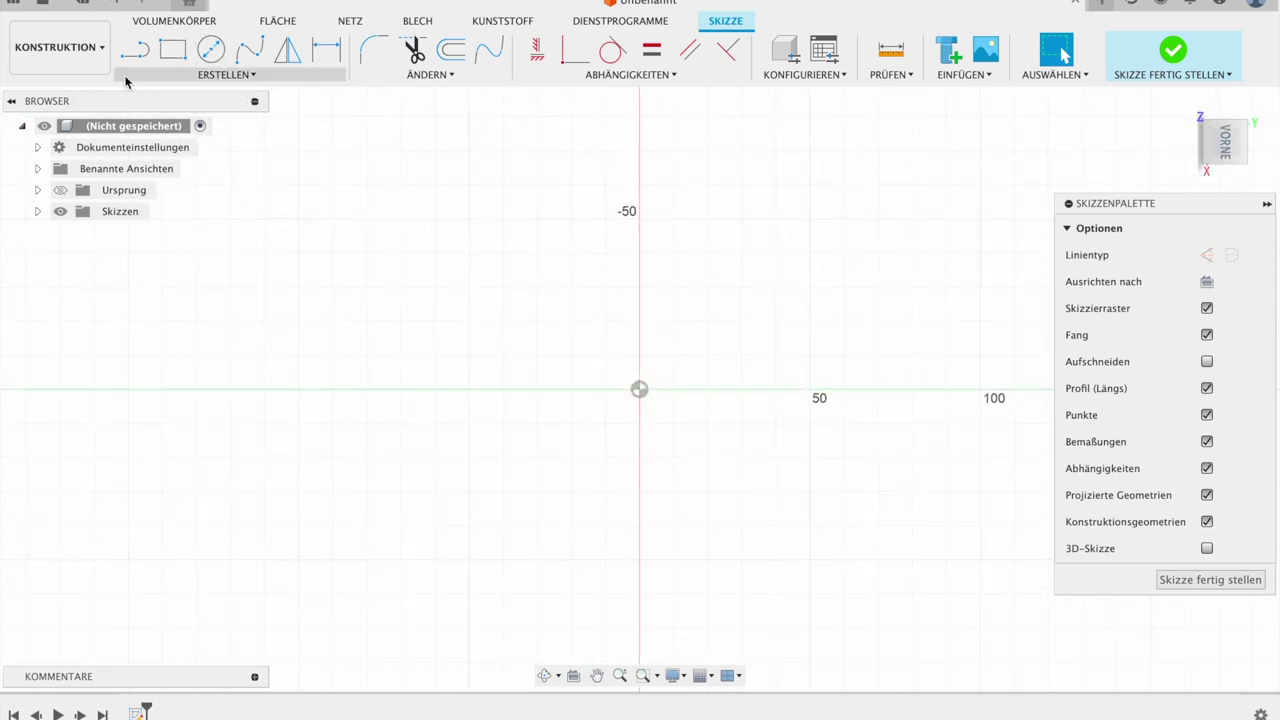
pyautogui.click(172, 49)
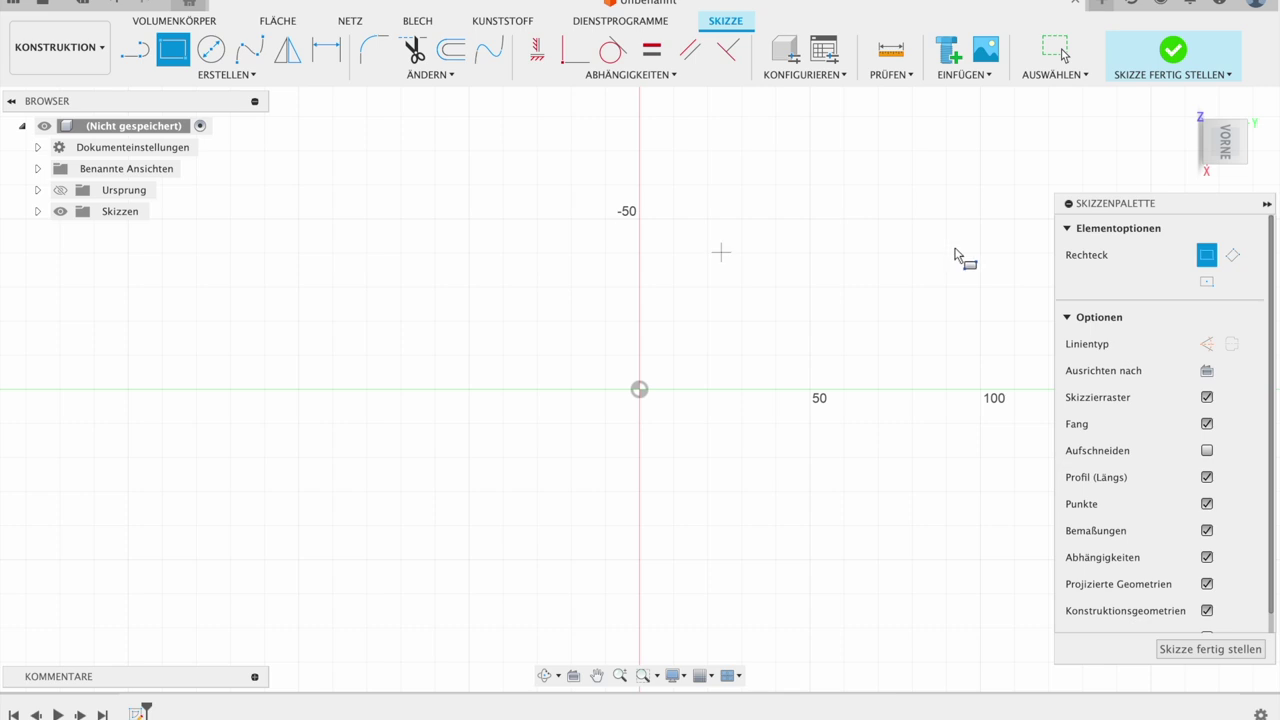
pyautogui.click(1207, 281)
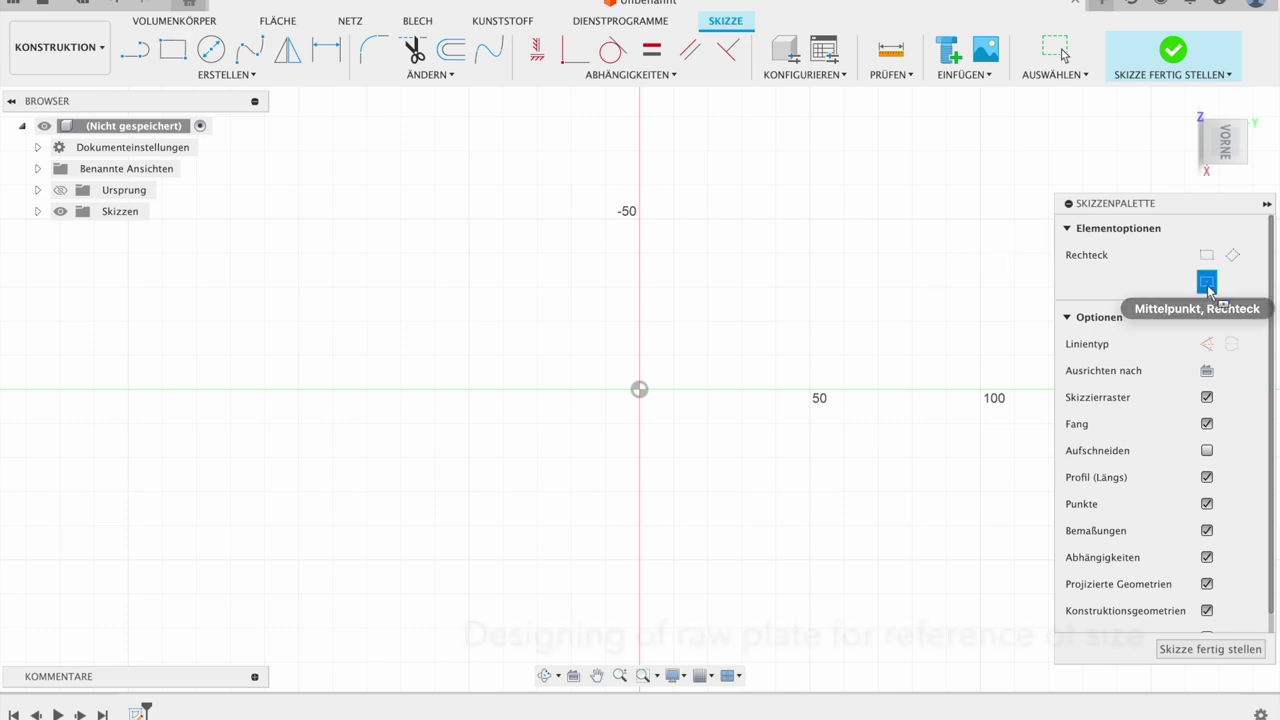
pyautogui.click(639, 389)
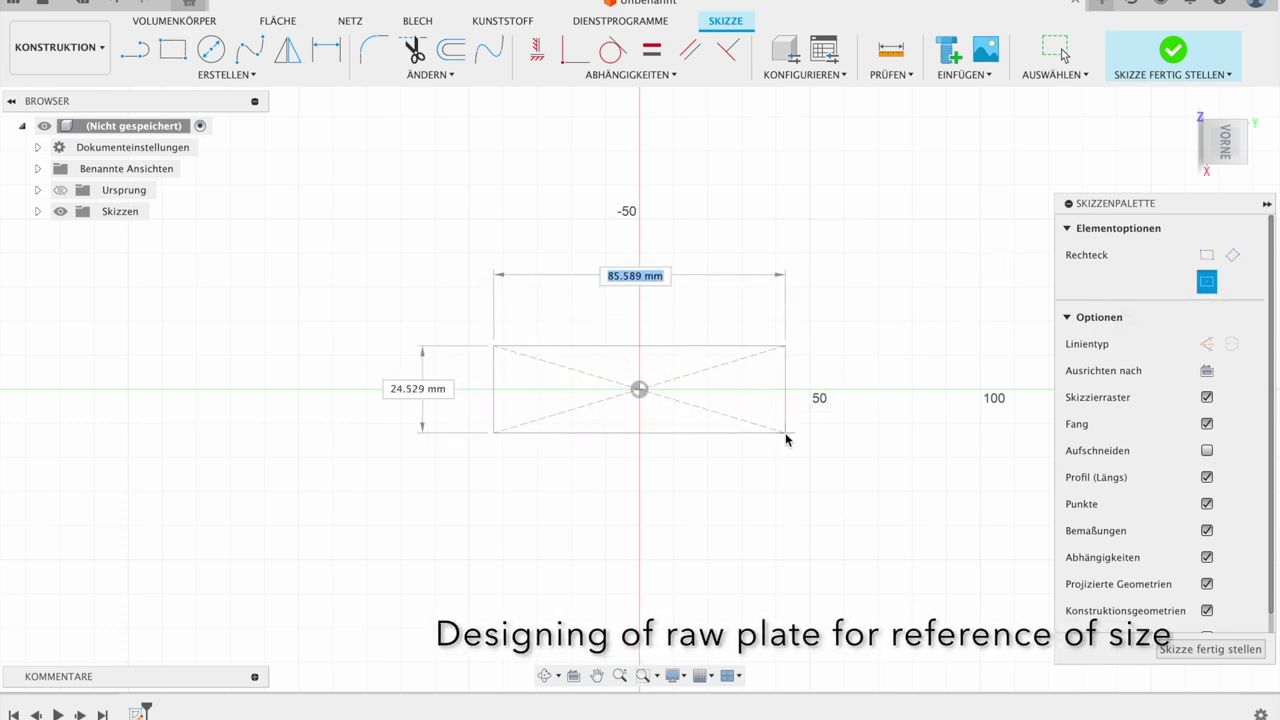
pyautogui.write('400')
pyautogui.press('Tab')
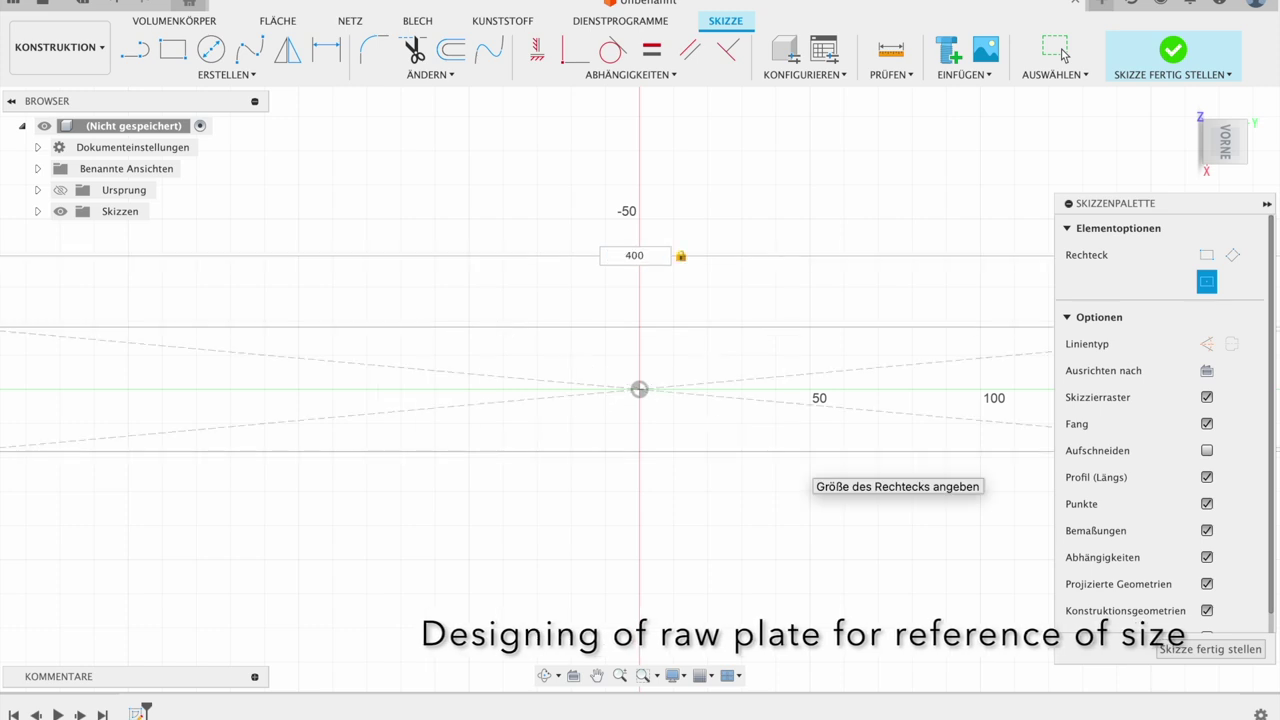
pyautogui.write('400')
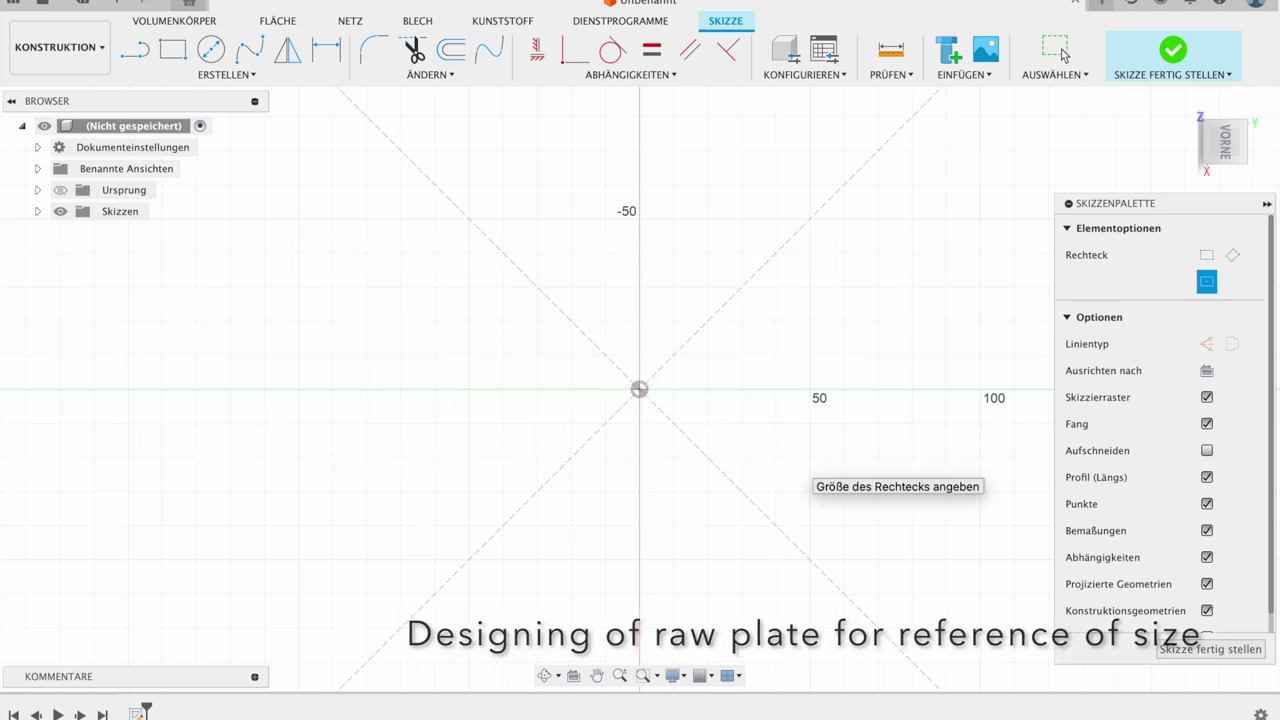
pyautogui.press('Return')
pyautogui.click(1210, 579)
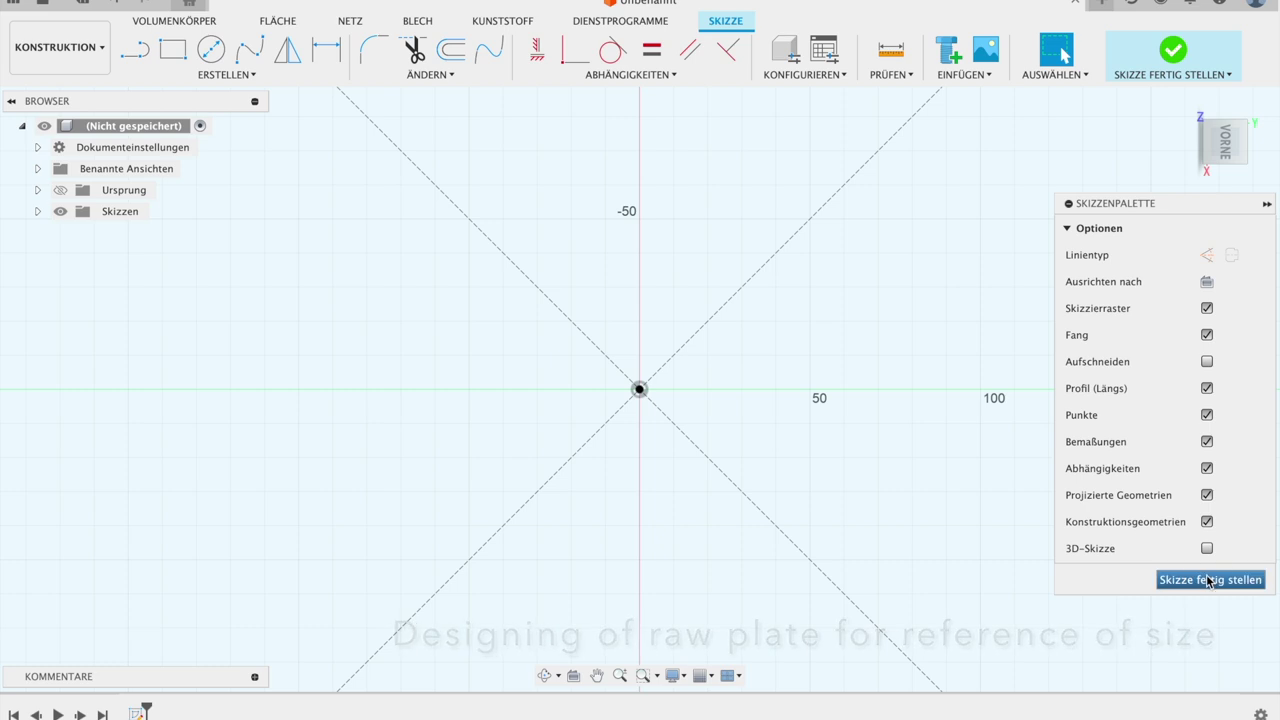
# Step: Extrude the square profile 18 mm as a new body to form the raw plate
pyautogui.scroll(-3, 884, 442)
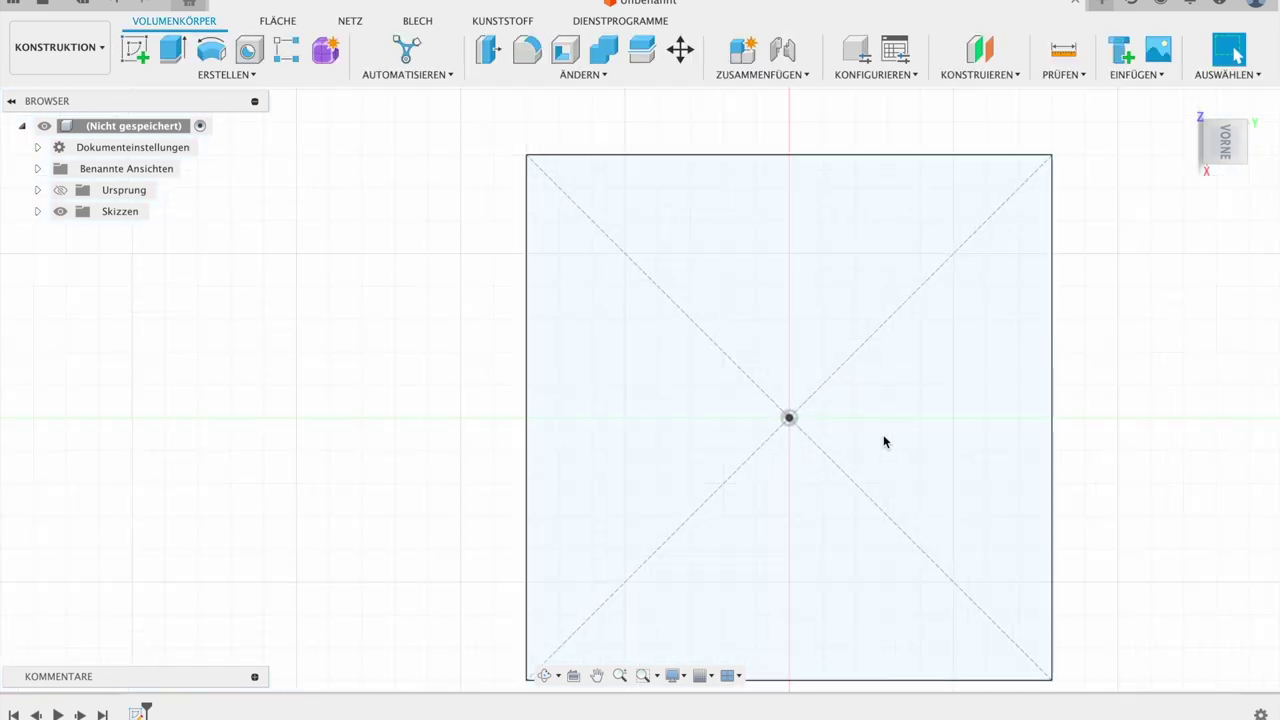
pyautogui.keyDown('shift'); pyautogui.moveTo(884, 436); pyautogui.dragTo(884, 435, button='middle'); pyautogui.keyUp('shift')
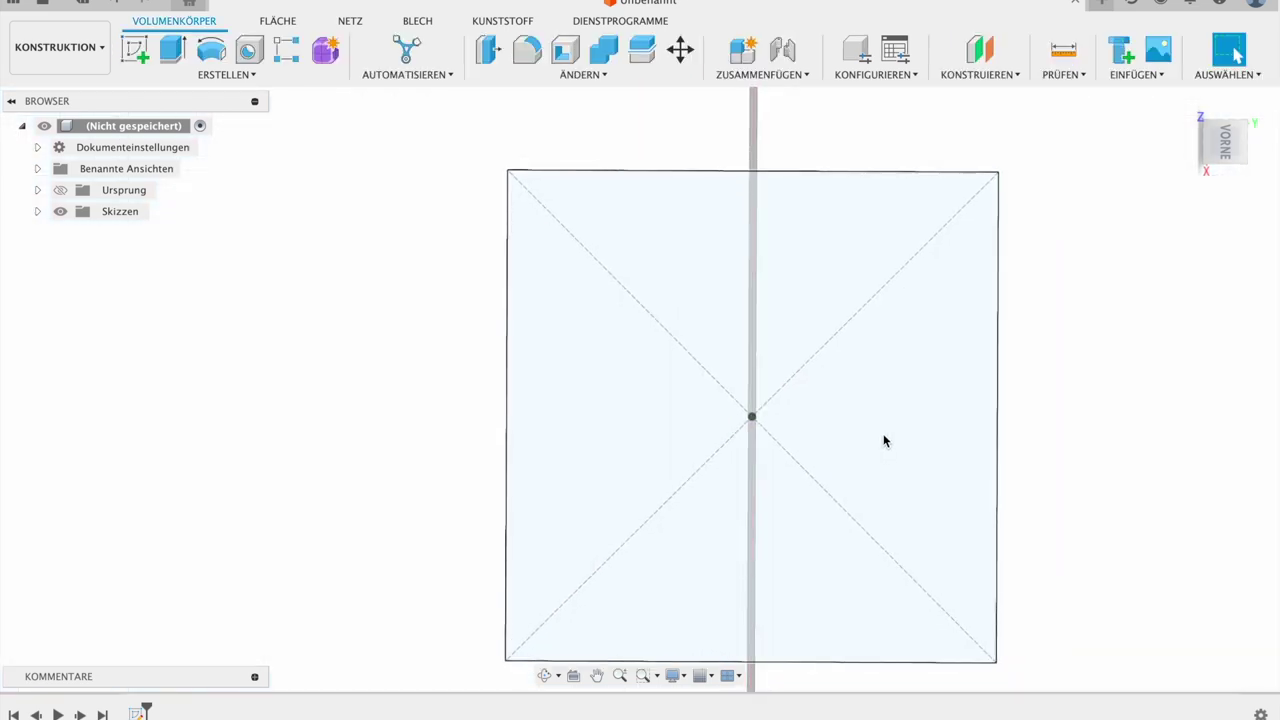
pyautogui.hscroll(3, 884, 441)
pyautogui.keyDown('shift'); pyautogui.hscroll(3, 884, 441); pyautogui.keyUp('shift')
pyautogui.keyDown('shift'); pyautogui.hscroll(-5, 884, 441); pyautogui.keyUp('shift')
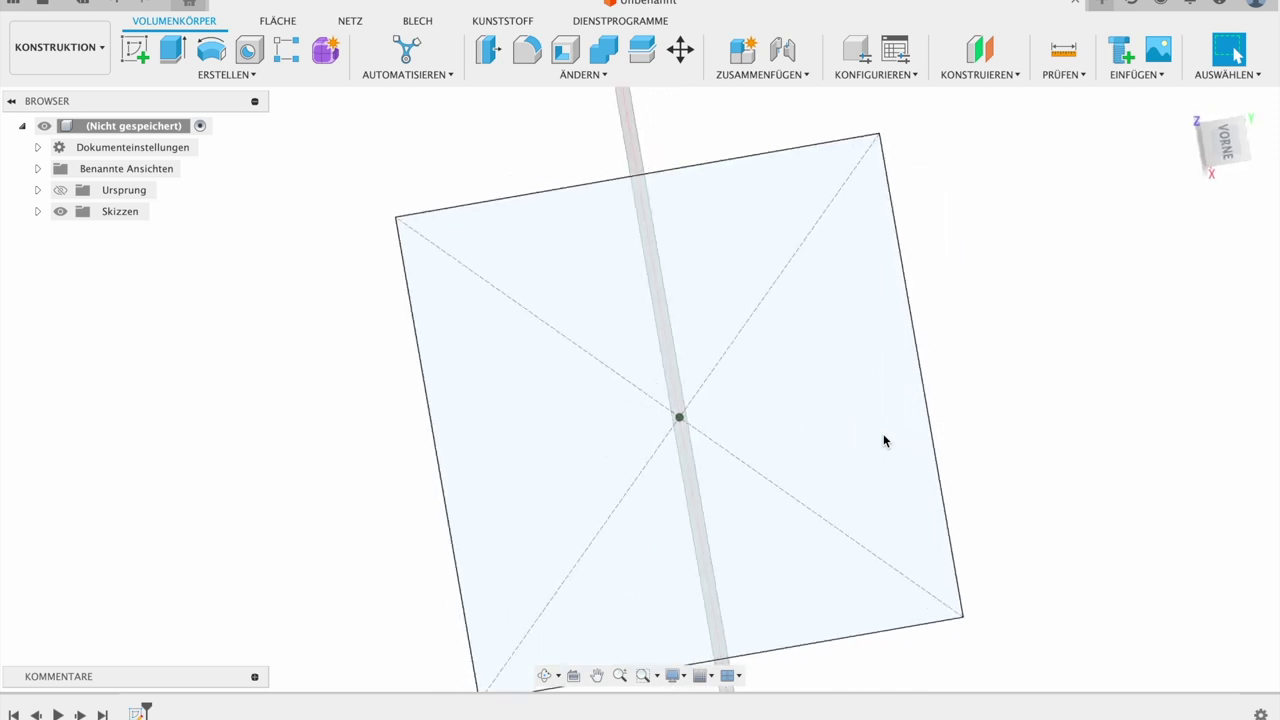
pyautogui.click(1222, 153)
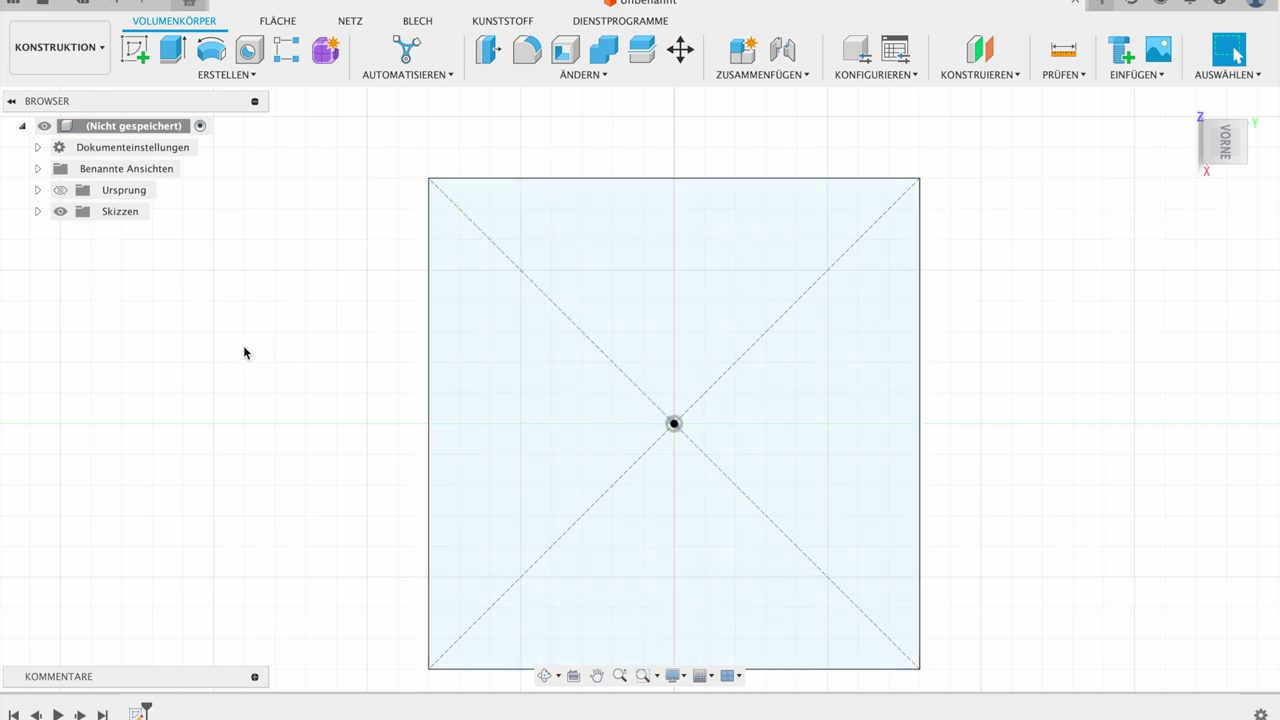
pyautogui.click(172, 48)
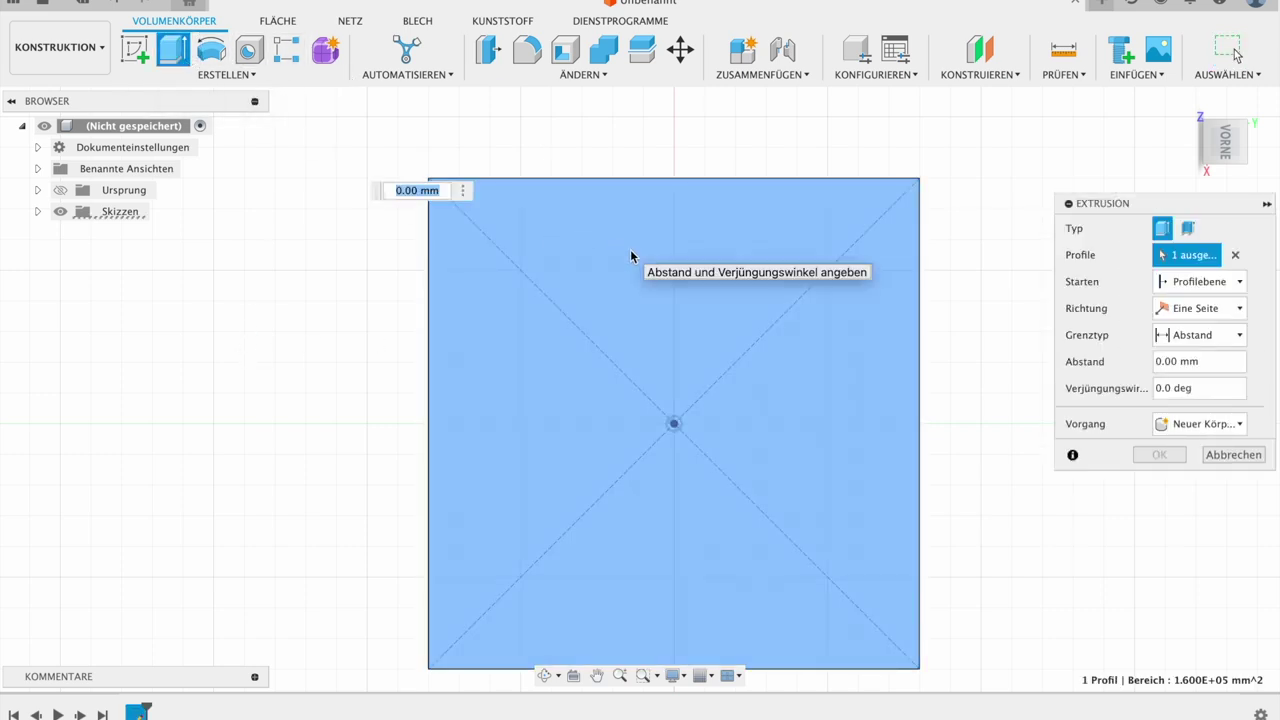
pyautogui.write('18')
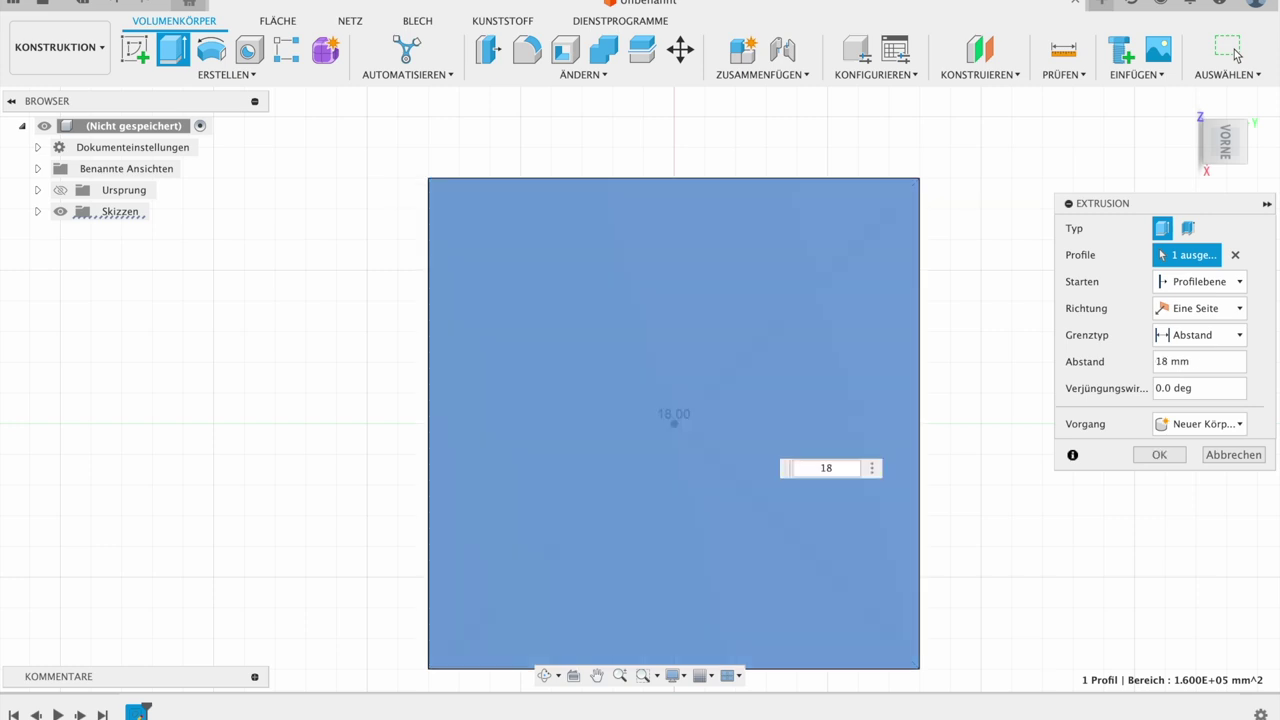
pyautogui.press('Return')
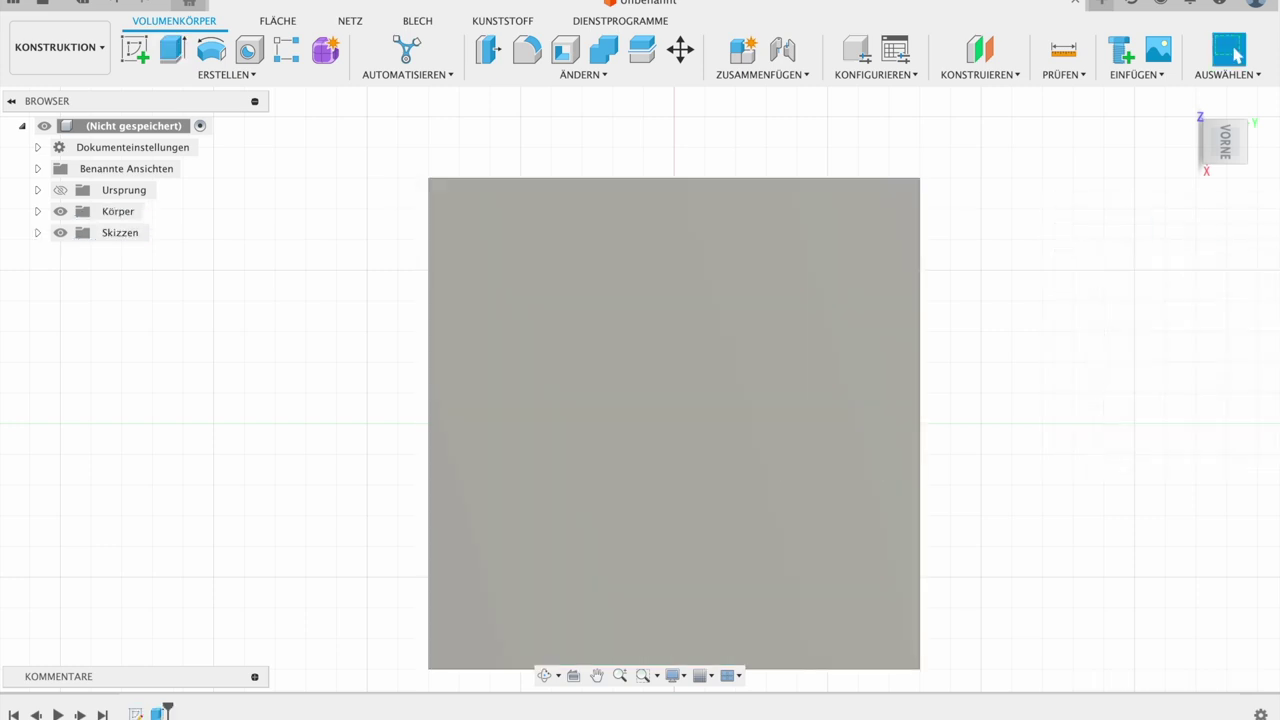
# Step: Insert the SVG file Bunny Outline-big.svg from the computer onto the plate's top face
pyautogui.keyDown('shift'); pyautogui.moveTo(643, 451); pyautogui.dragTo(640, 340, button='middle'); pyautogui.keyUp('shift')
pyautogui.moveTo(1190, 135); pyautogui.dragTo(1240, 58)
pyautogui.click(1244, 142)
pyautogui.moveTo(846, 186); pyautogui.dragTo(795, 306, button='middle')
pyautogui.click(1146, 74)
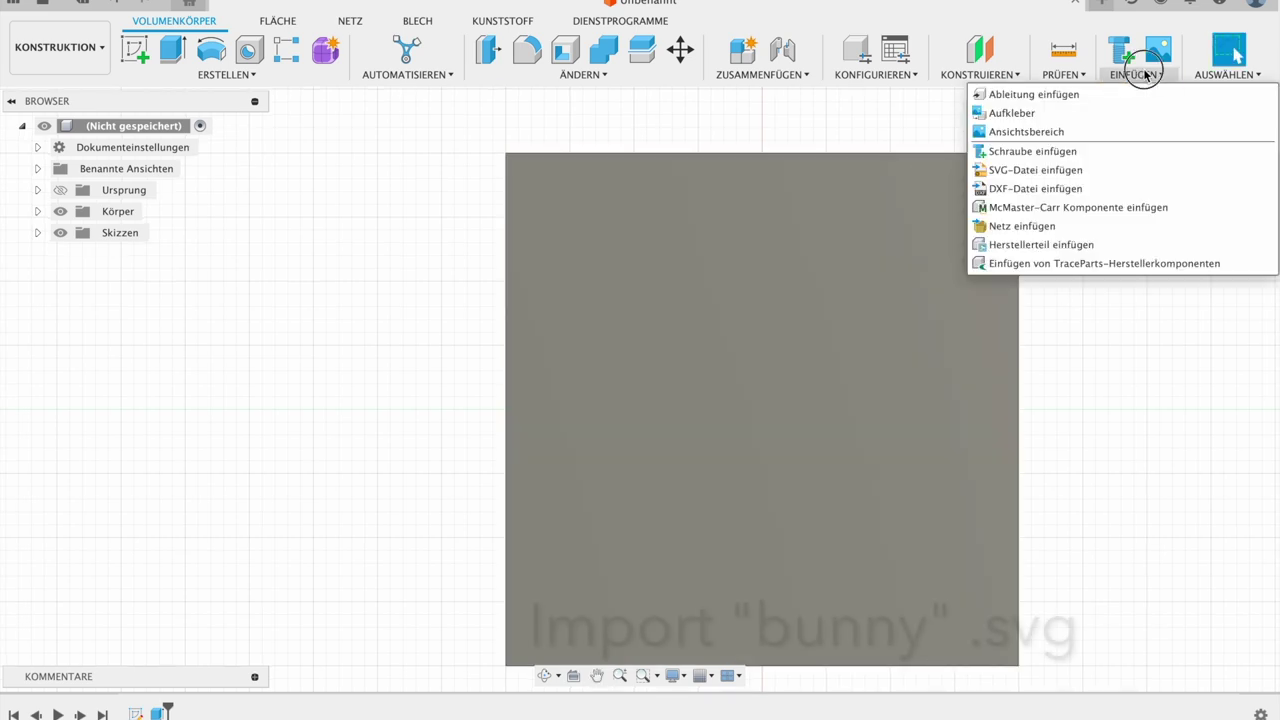
pyautogui.click(1055, 172)
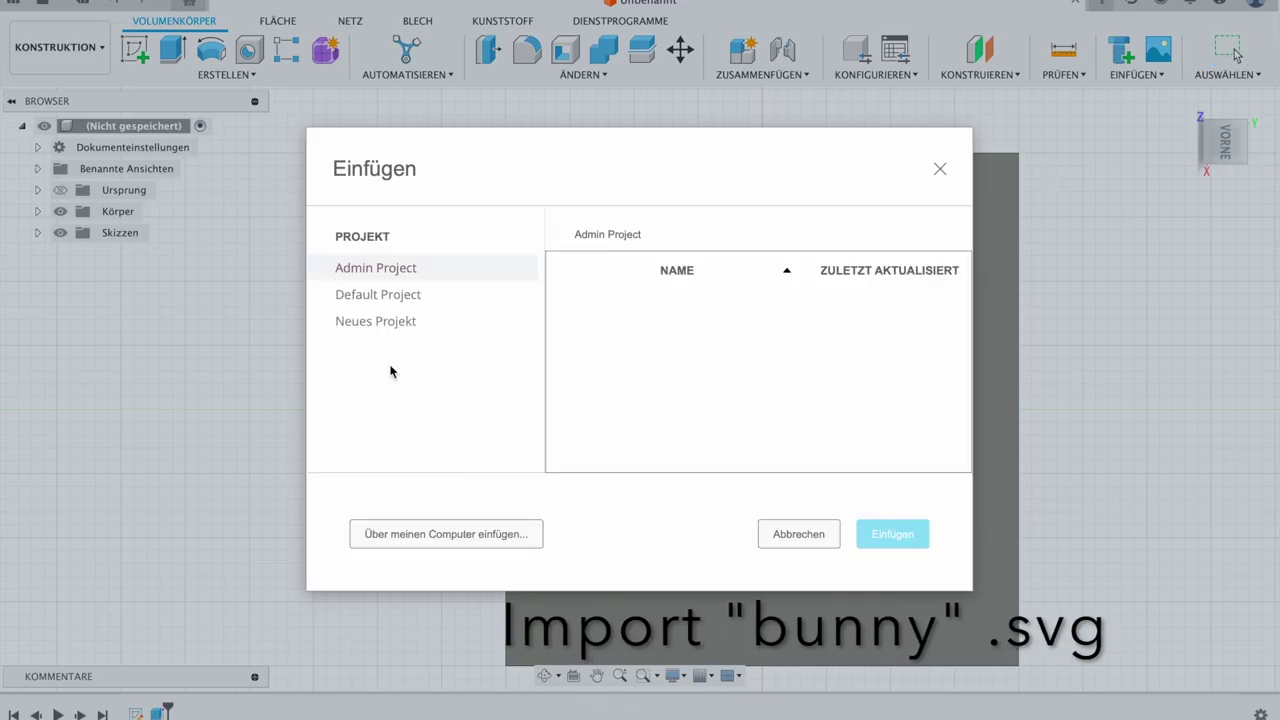
pyautogui.click(457, 525)
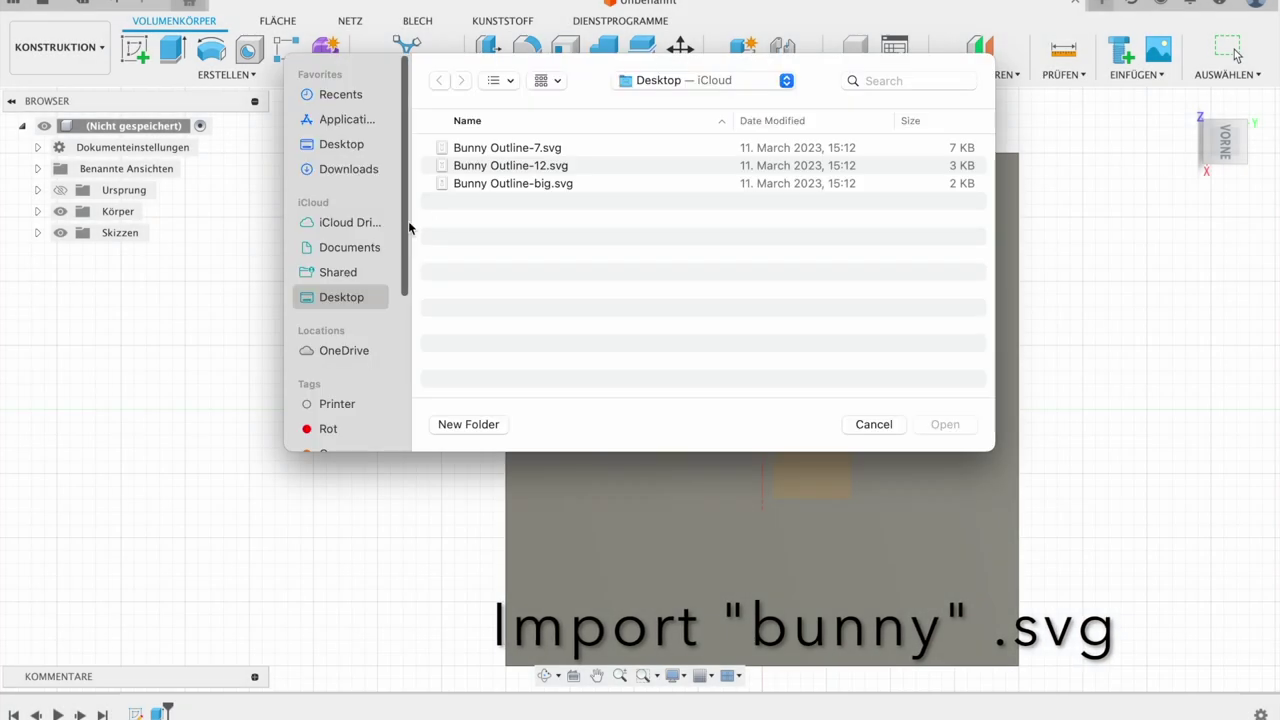
pyautogui.click(493, 184)
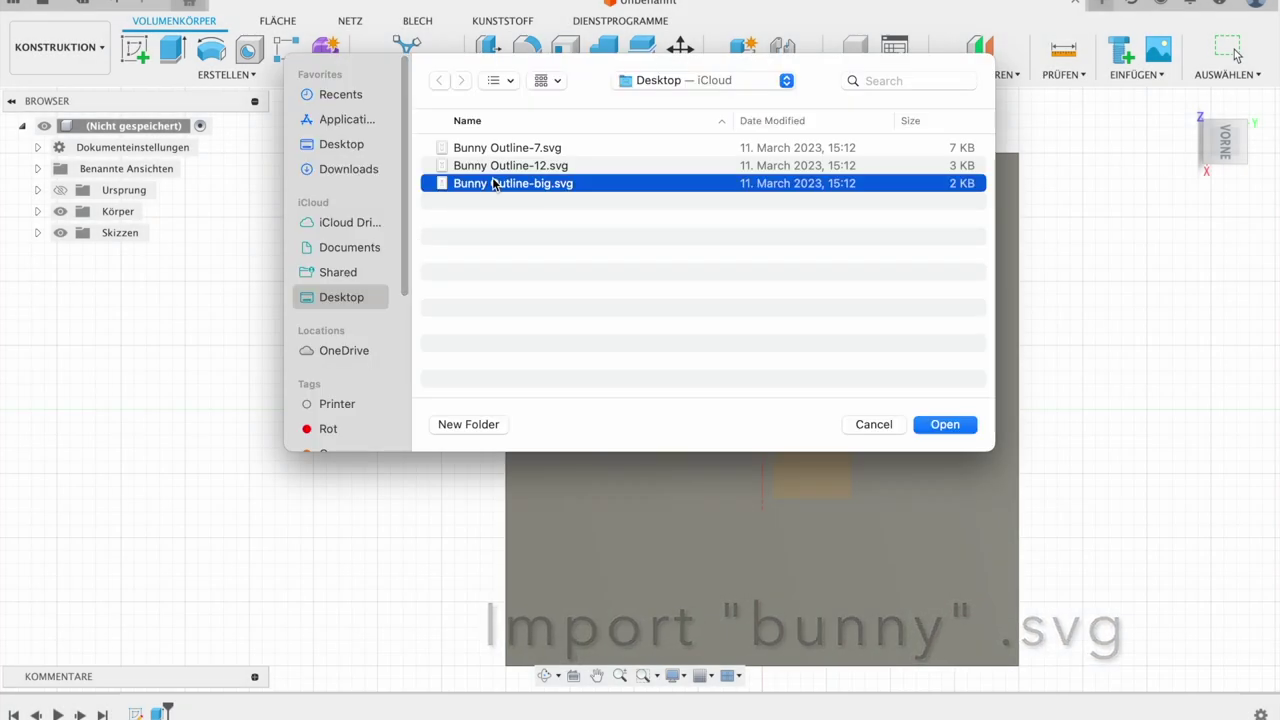
pyautogui.click(947, 425)
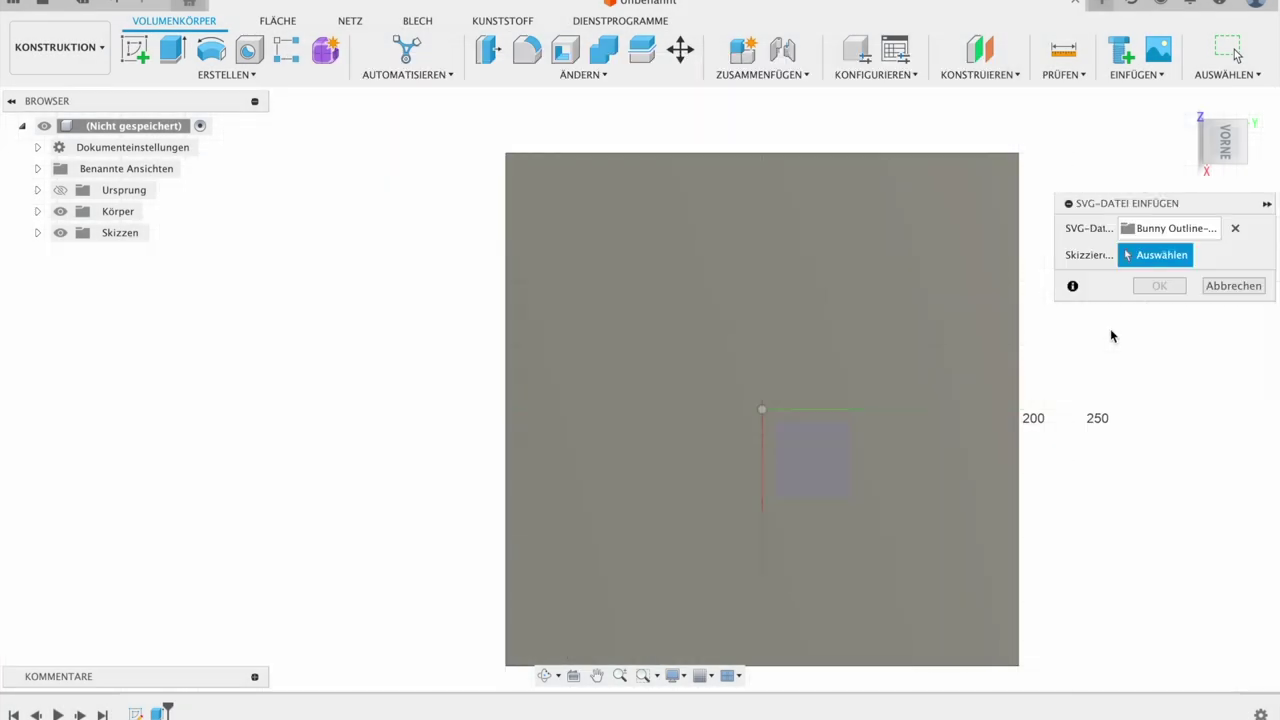
pyautogui.click(868, 335)
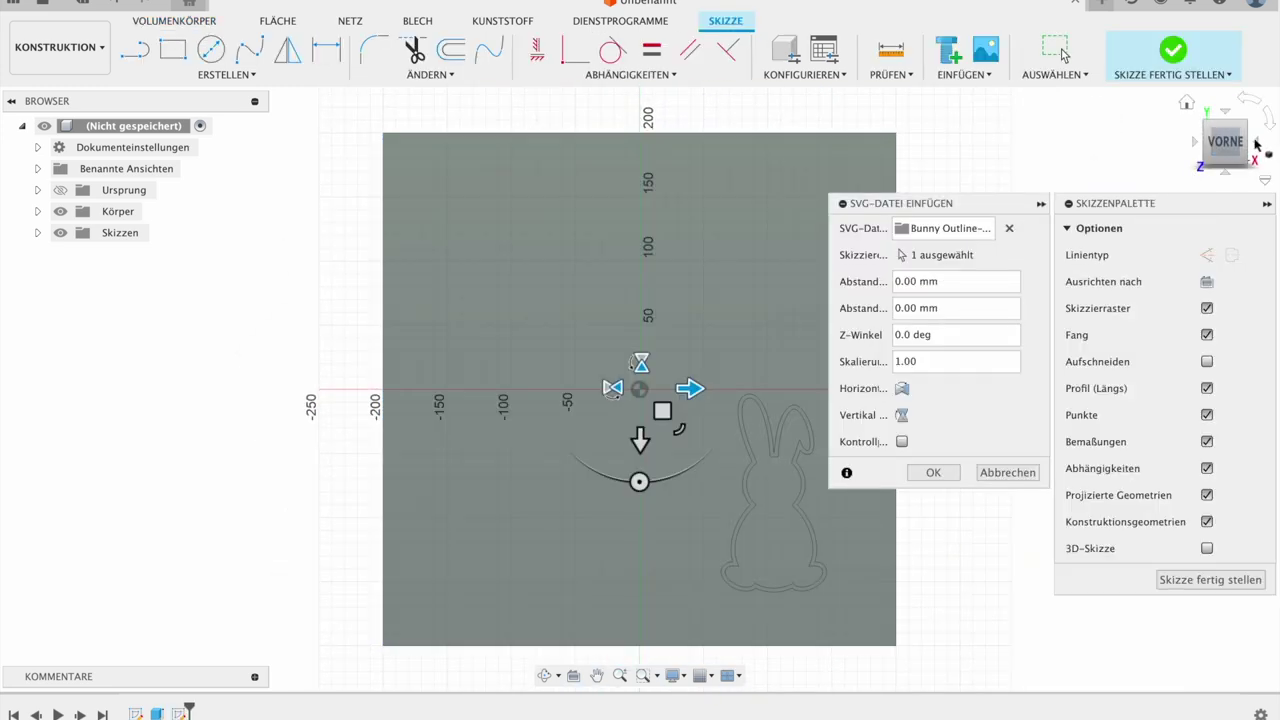
# Step: Stand the inserted bunny outline upright, enlarge it, and place it on the left half of the plate
pyautogui.click(1270, 118)
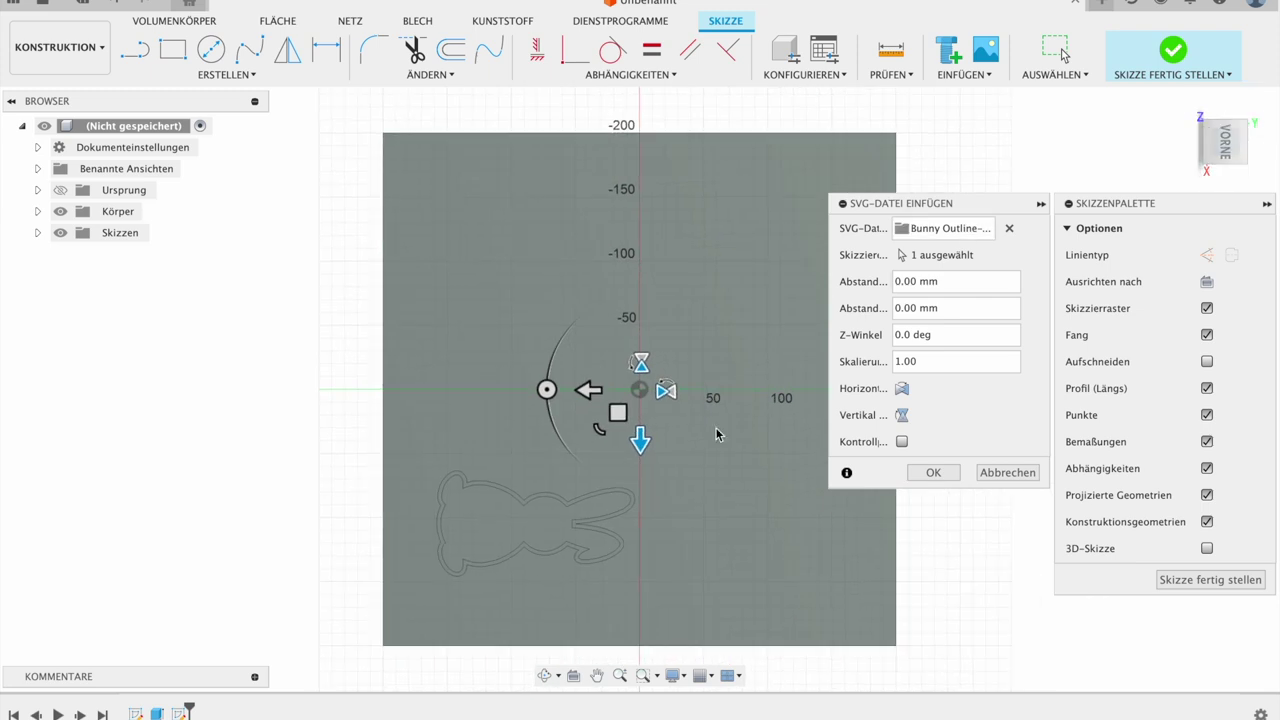
pyautogui.moveTo(552, 398); pyautogui.dragTo(291, 207)
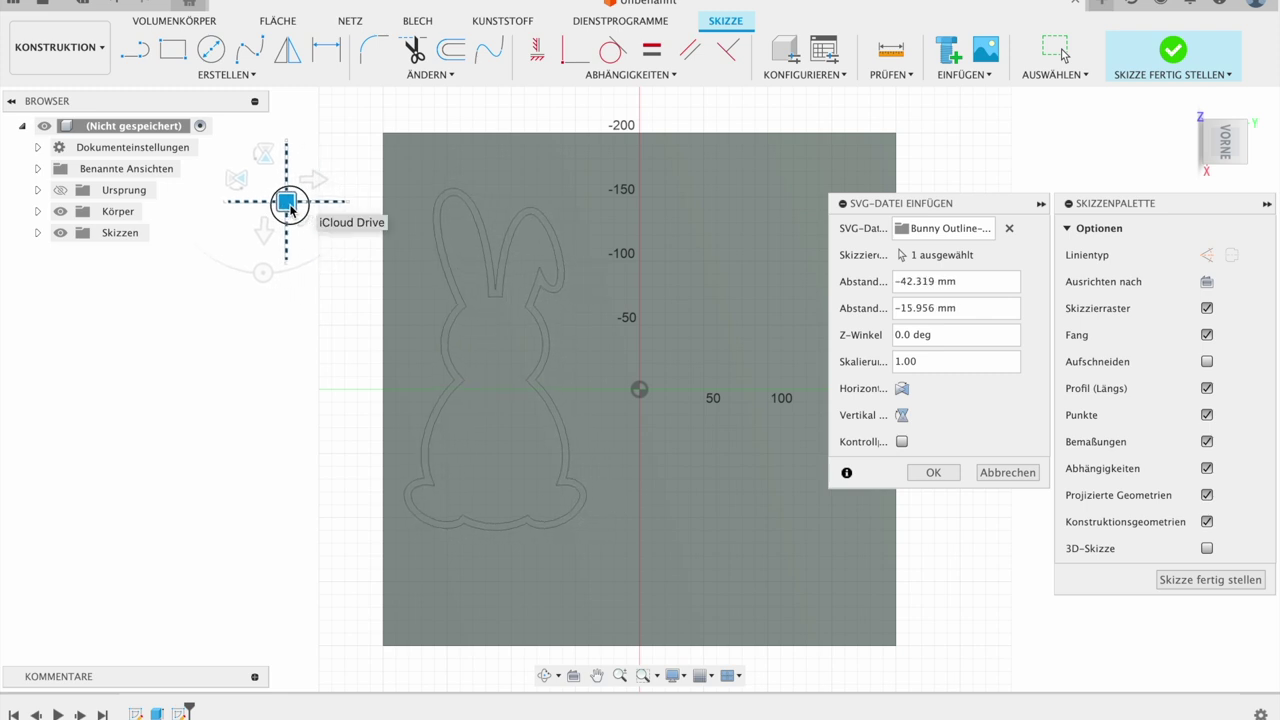
pyautogui.click(933, 472)
# Step: Delete the bunny's inner contour curves along the right body side, between the ears and in the left ear
pyautogui.click(553, 423)
pyautogui.press('Delete')
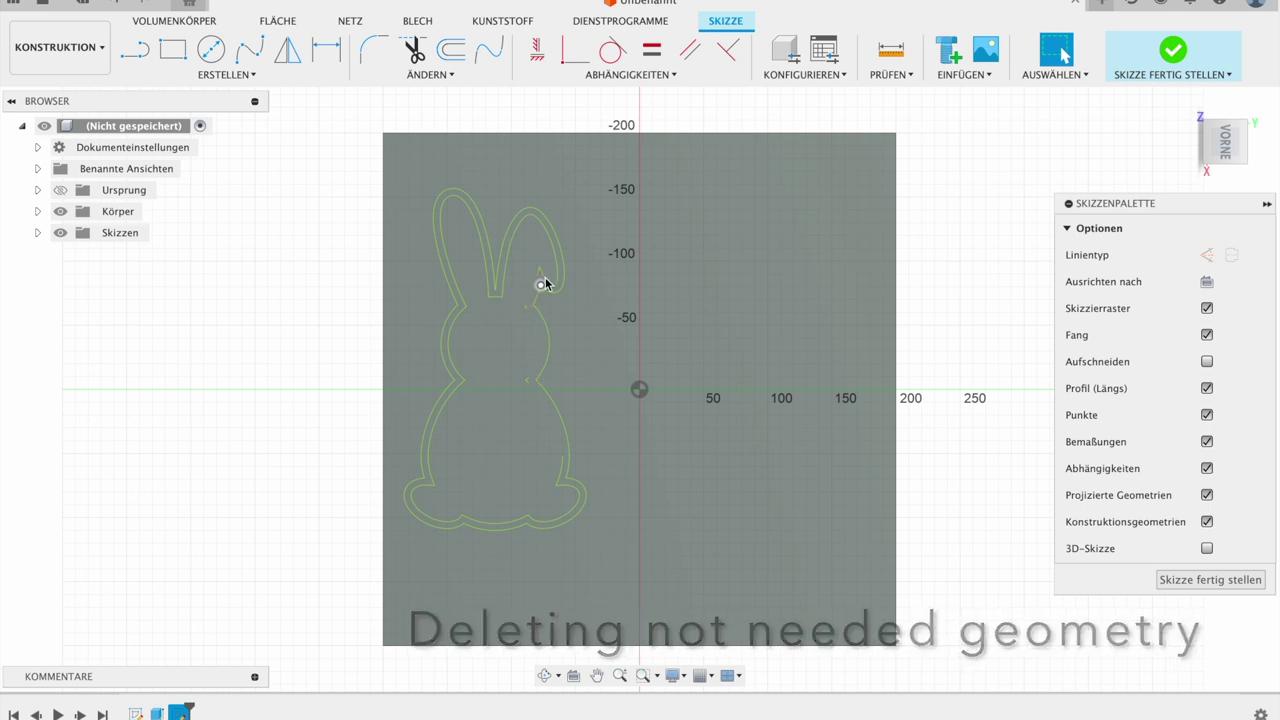
pyautogui.scroll(3, 549, 288)
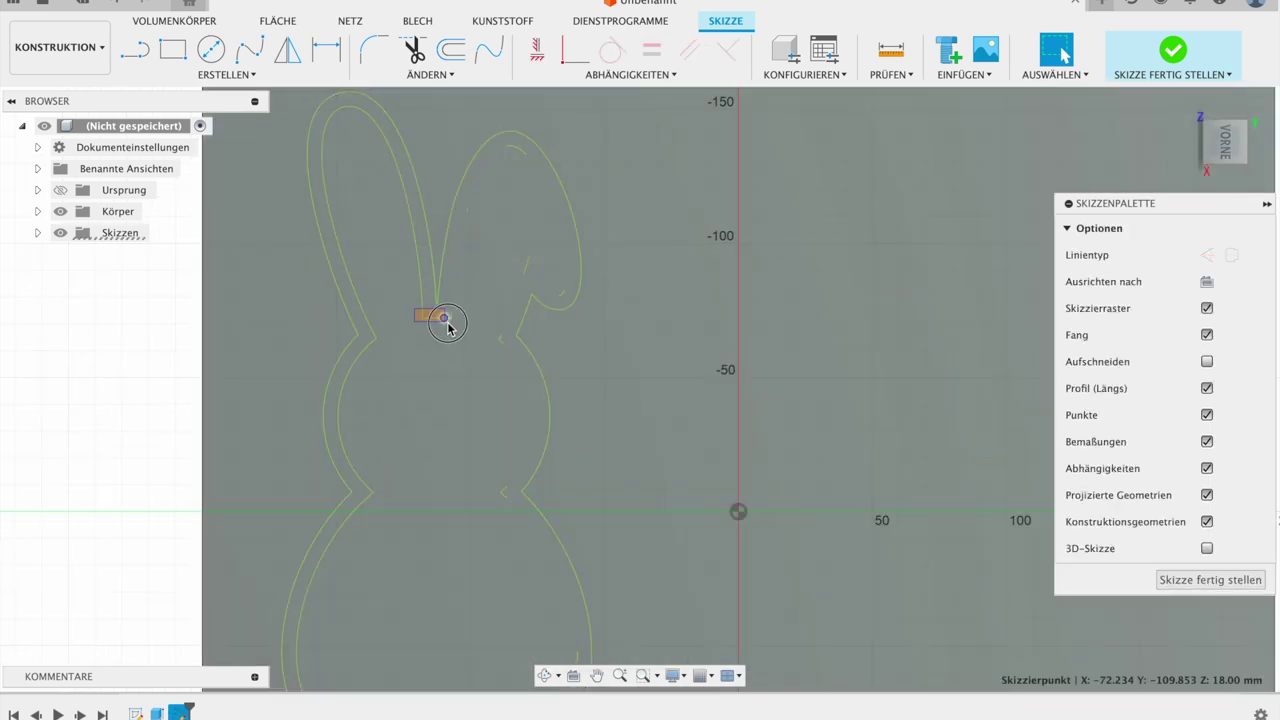
pyautogui.press('Delete')
pyautogui.click(412, 208)
pyautogui.press('Delete')
pyautogui.click(389, 145)
pyautogui.press('Delete')
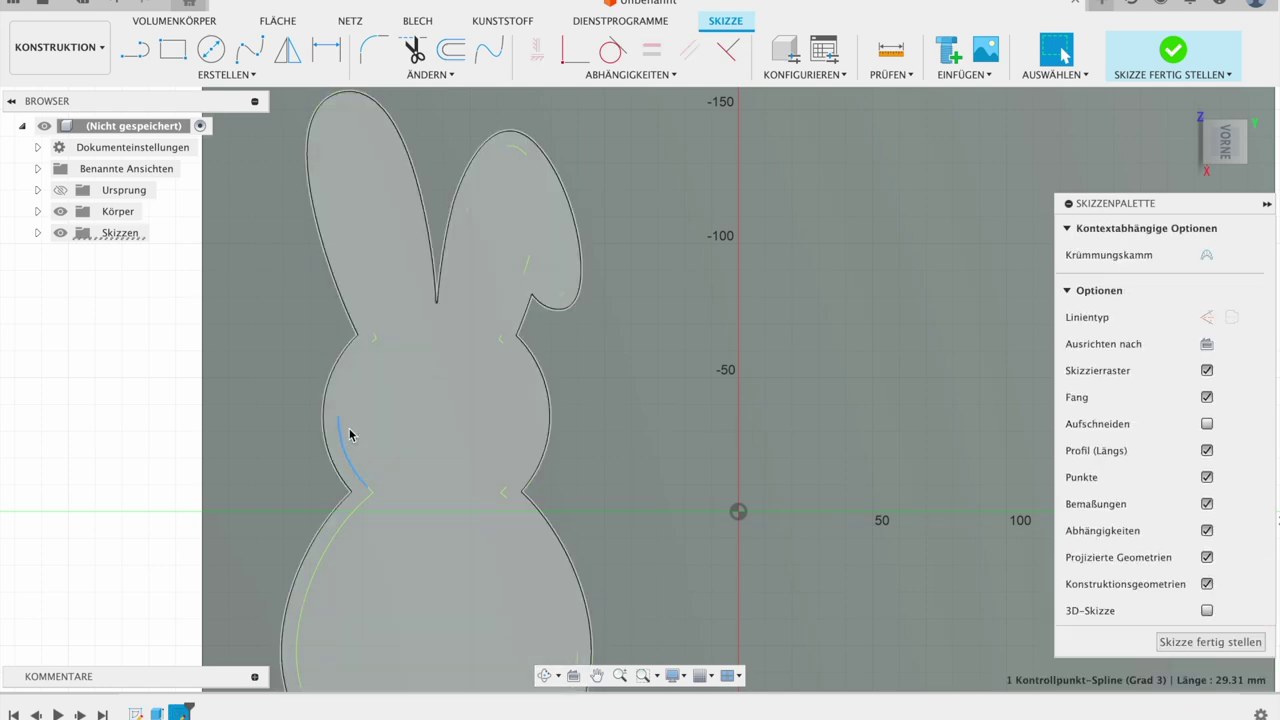
# Step: Delete the inner contour's leftovers around the head and right ear, and its curves down the left body side and foot
pyautogui.scroll(3, 360, 334)
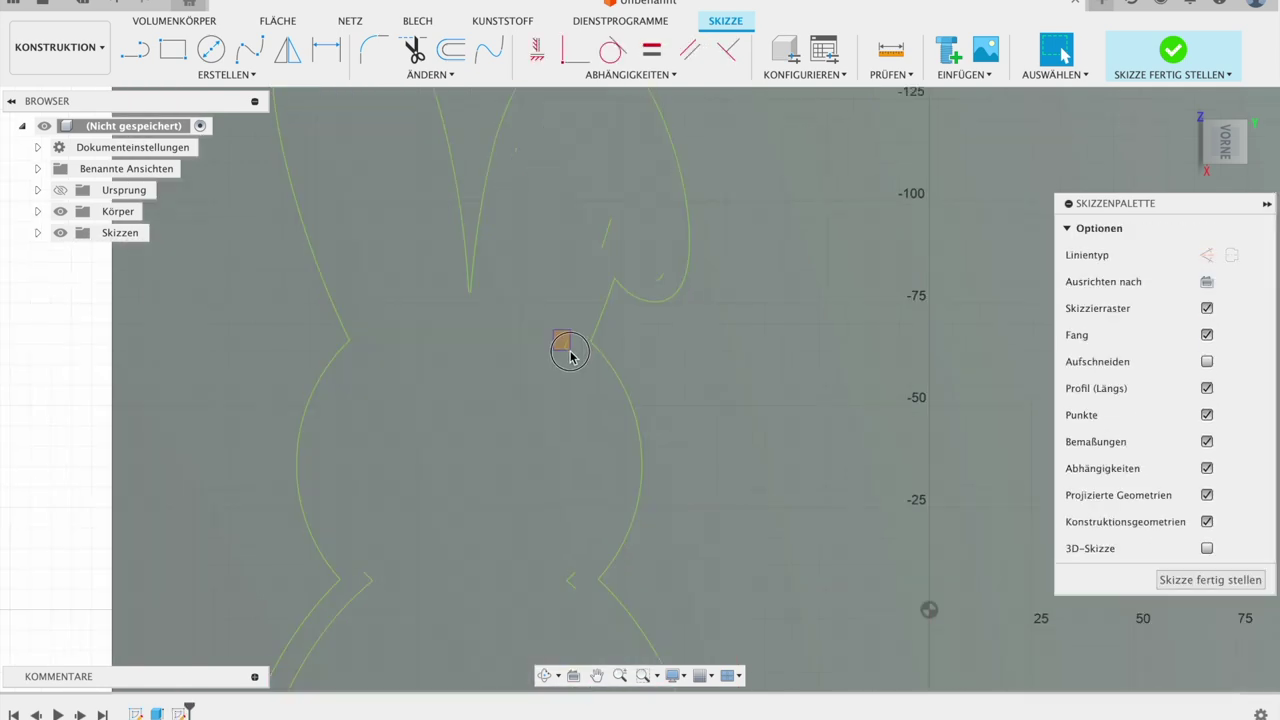
pyautogui.scroll(-3, 557, 180)
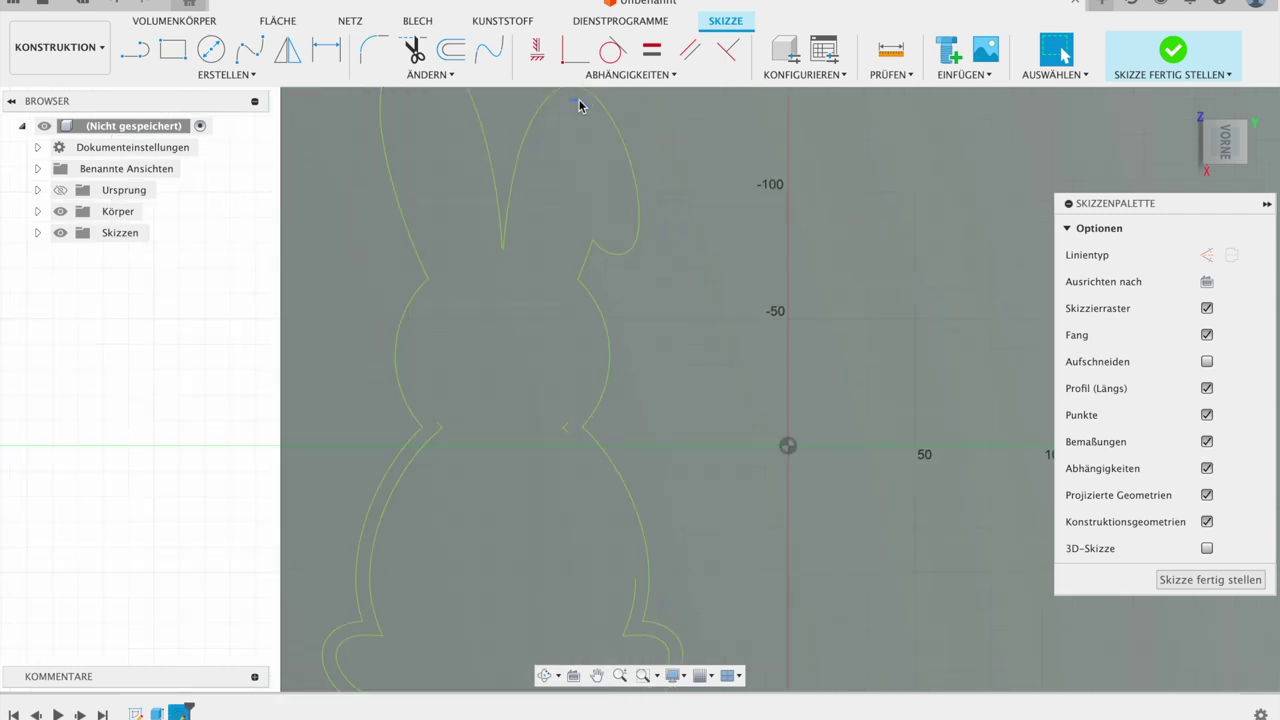
pyautogui.scroll(4, 509, 240)
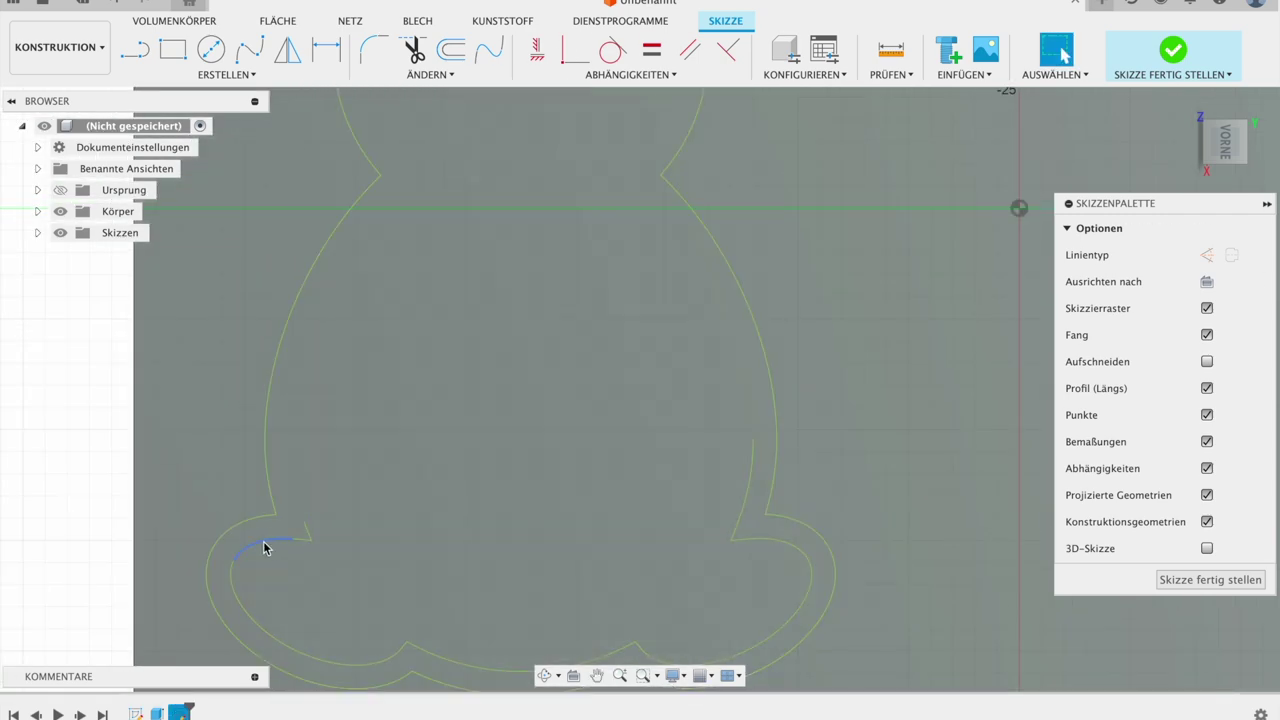
pyautogui.click(294, 560)
pyautogui.moveTo(343, 557); pyautogui.dragTo(290, 524)
pyautogui.press('Delete')
pyautogui.moveTo(323, 643); pyautogui.dragTo(353, 434, button='middle')
pyautogui.click(334, 449)
pyautogui.press('Delete')
# Step: Delete the inner contour's bottom arc and the inner curves of the bunny's right foot
pyautogui.click(475, 449)
pyautogui.press('Delete')
pyautogui.click(692, 454)
pyautogui.press('Delete')
pyautogui.click(768, 311)
pyautogui.press('Delete')
pyautogui.moveTo(757, 300); pyautogui.dragTo(786, 356)
pyautogui.press('Delete')
# Step: Delete the leftover inner corner pieces between the bunny's feet and its bottom arc, leaving only the outer outline
pyautogui.moveTo(637, 408); pyautogui.dragTo(711, 453)
pyautogui.press('Delete')
pyautogui.moveTo(412, 420); pyautogui.dragTo(460, 451)
pyautogui.press('Delete')
pyautogui.scroll(-5, 463, 444)
pyautogui.moveTo(827, 494); pyautogui.dragTo(812, 497, button='middle')
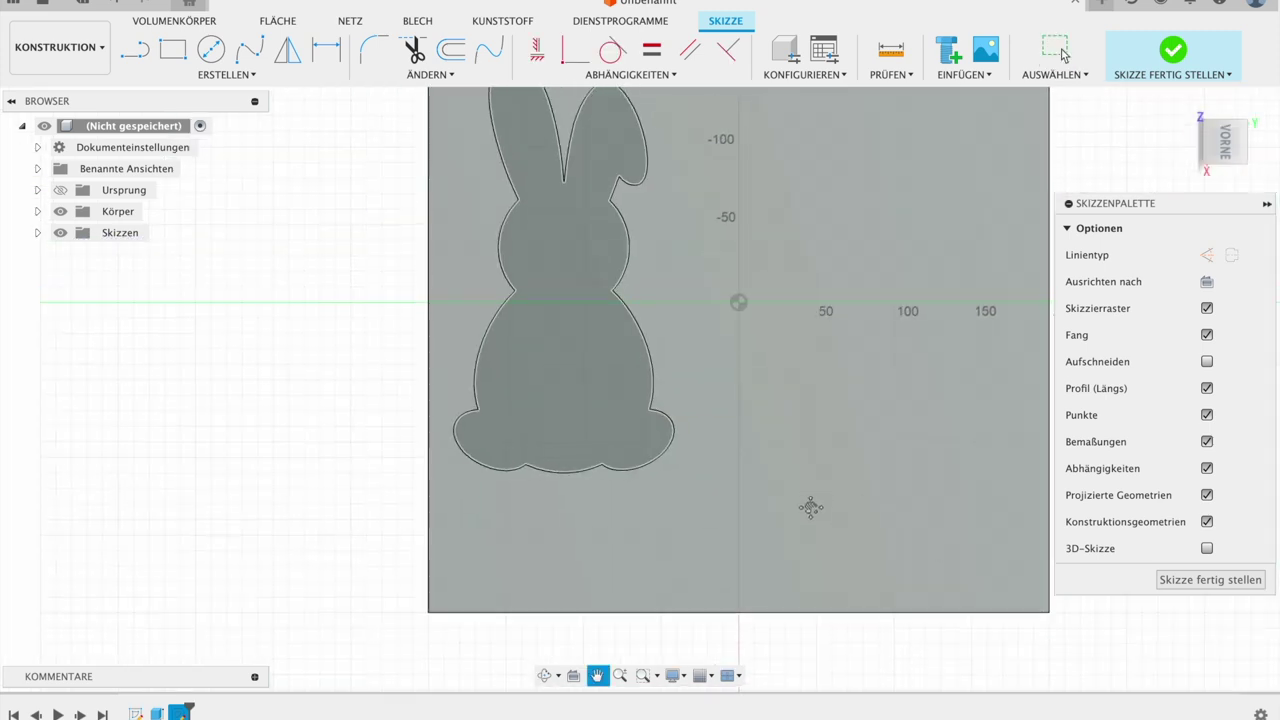
pyautogui.moveTo(812, 497); pyautogui.dragTo(811, 517)
pyautogui.press('Escape')
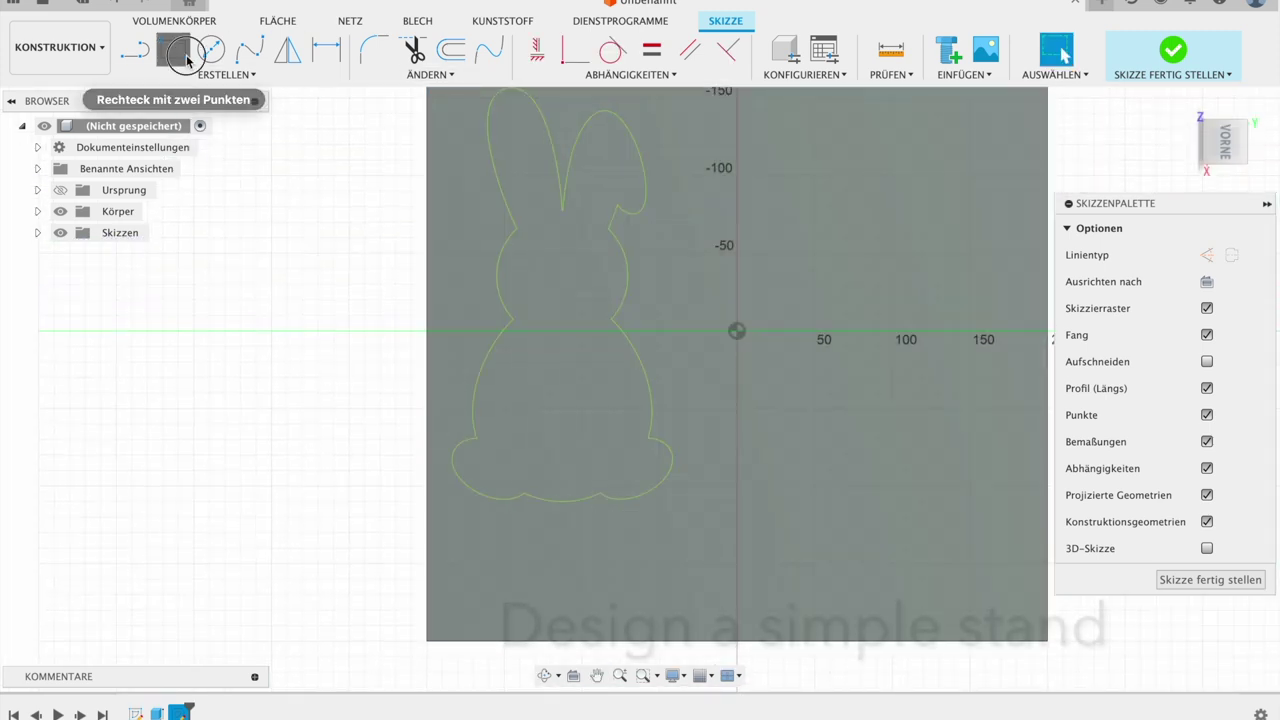
# Step: Draw a centre rectangle across the bunny's base, centred on the bottom arc between the feet and reaching under both feet
pyautogui.click(187, 60)
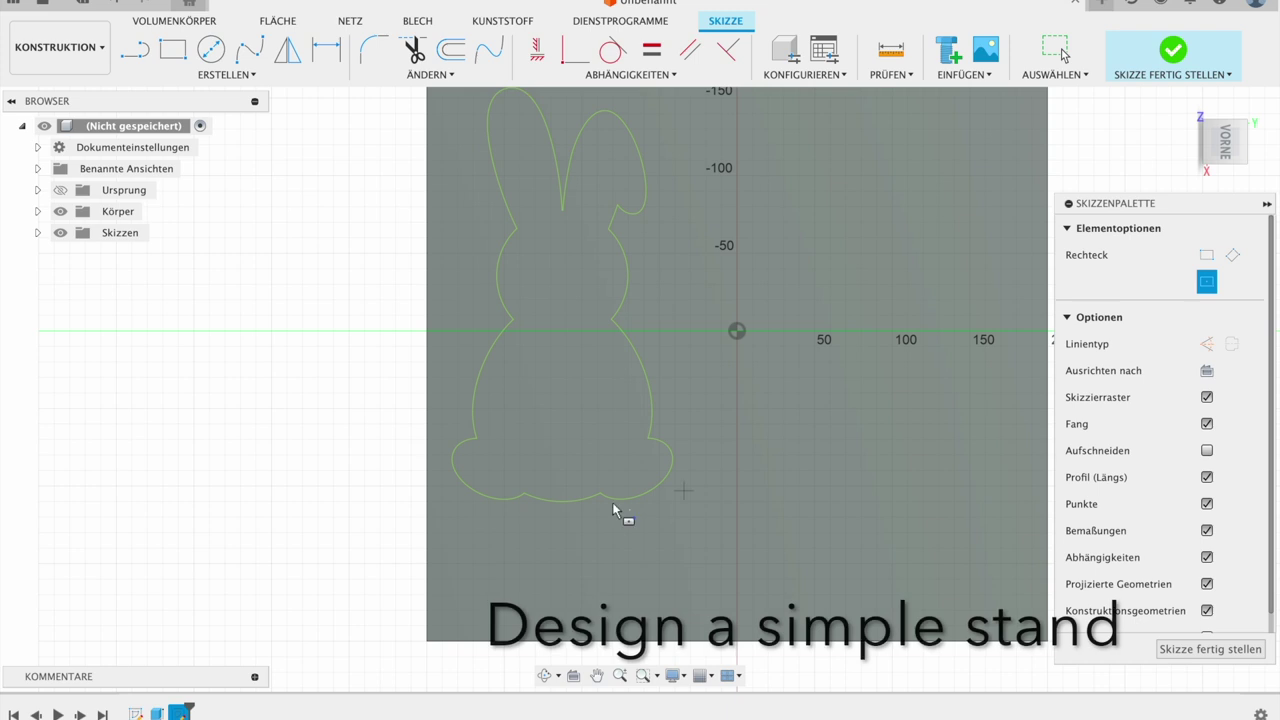
pyautogui.scroll(3, 600, 514)
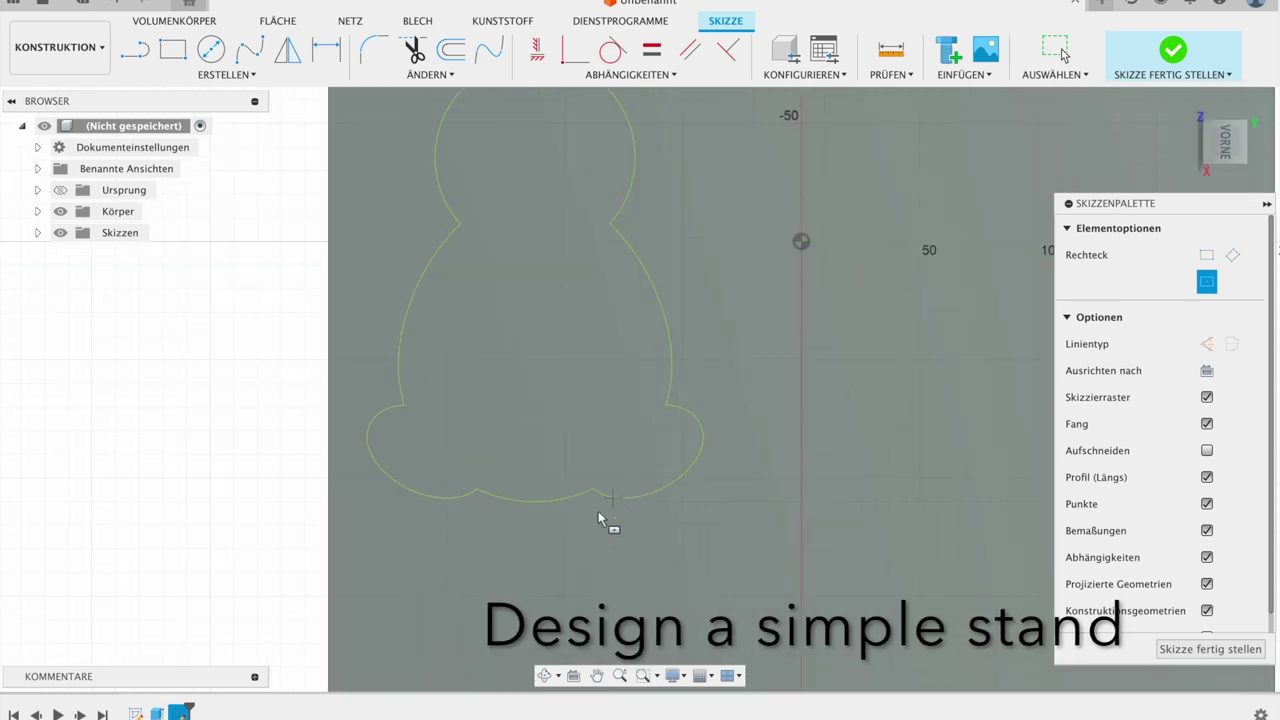
pyautogui.click(535, 495)
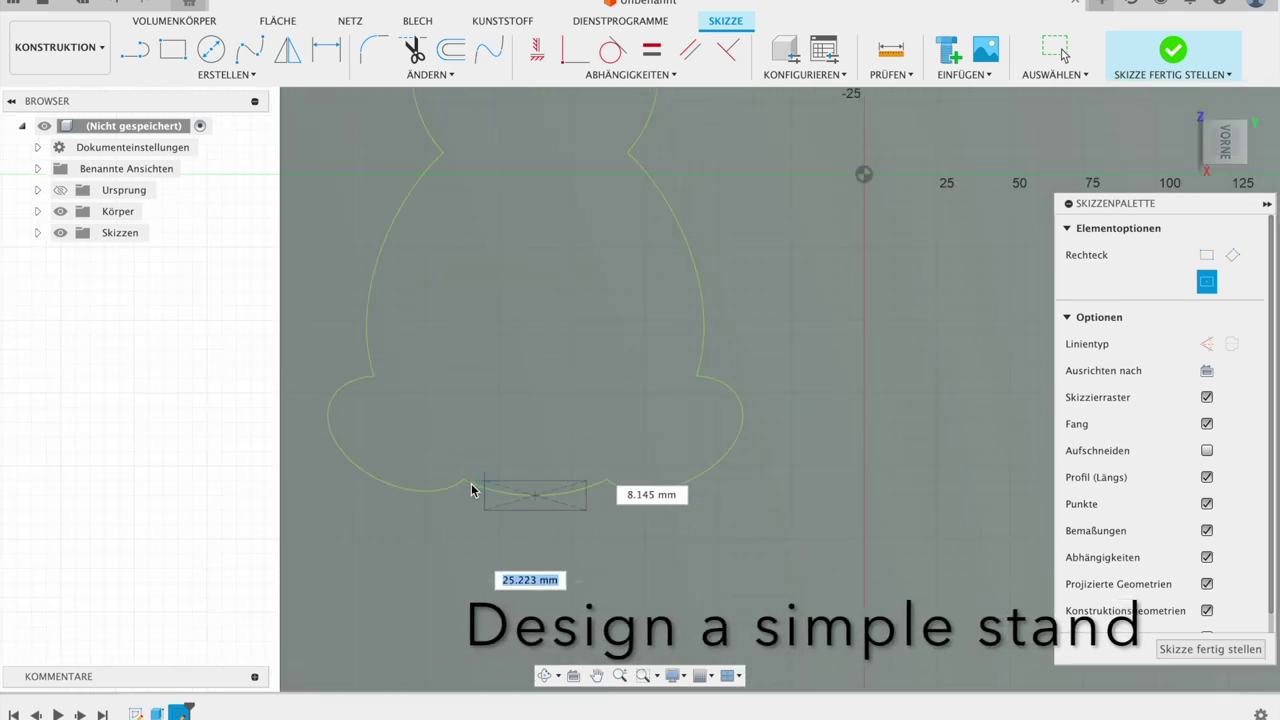
pyautogui.click(394, 482)
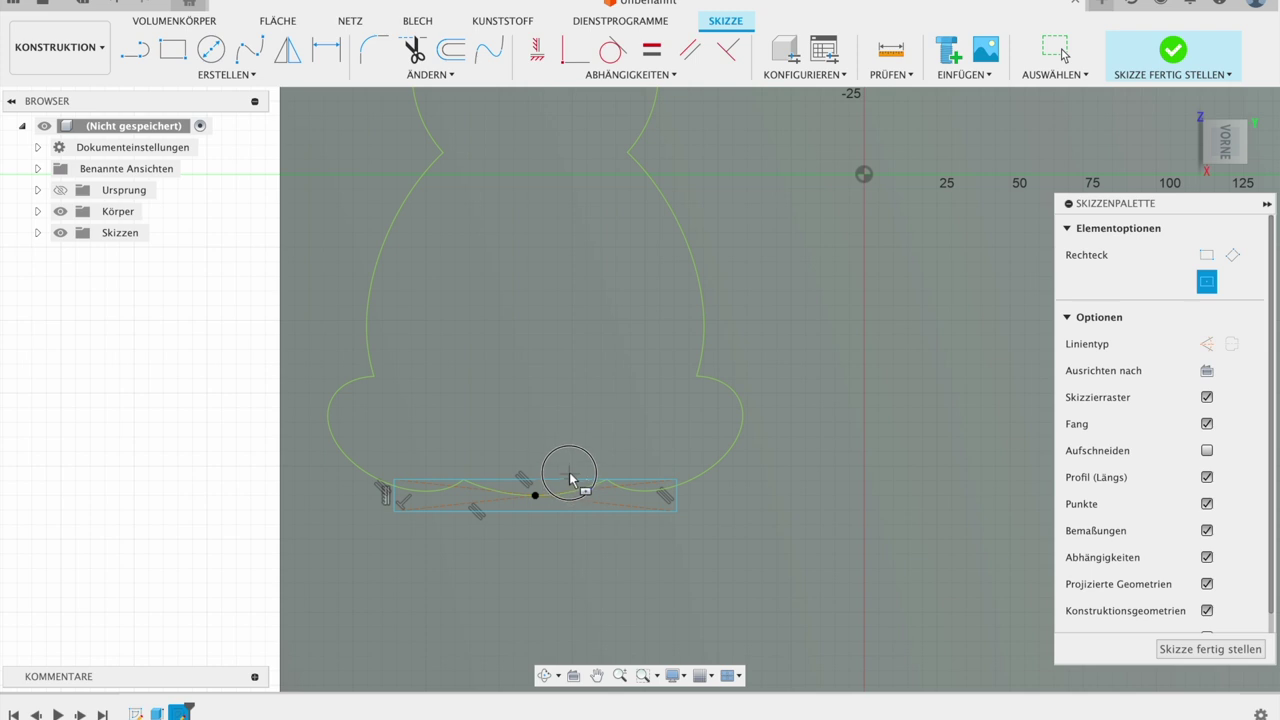
pyautogui.press('Escape')
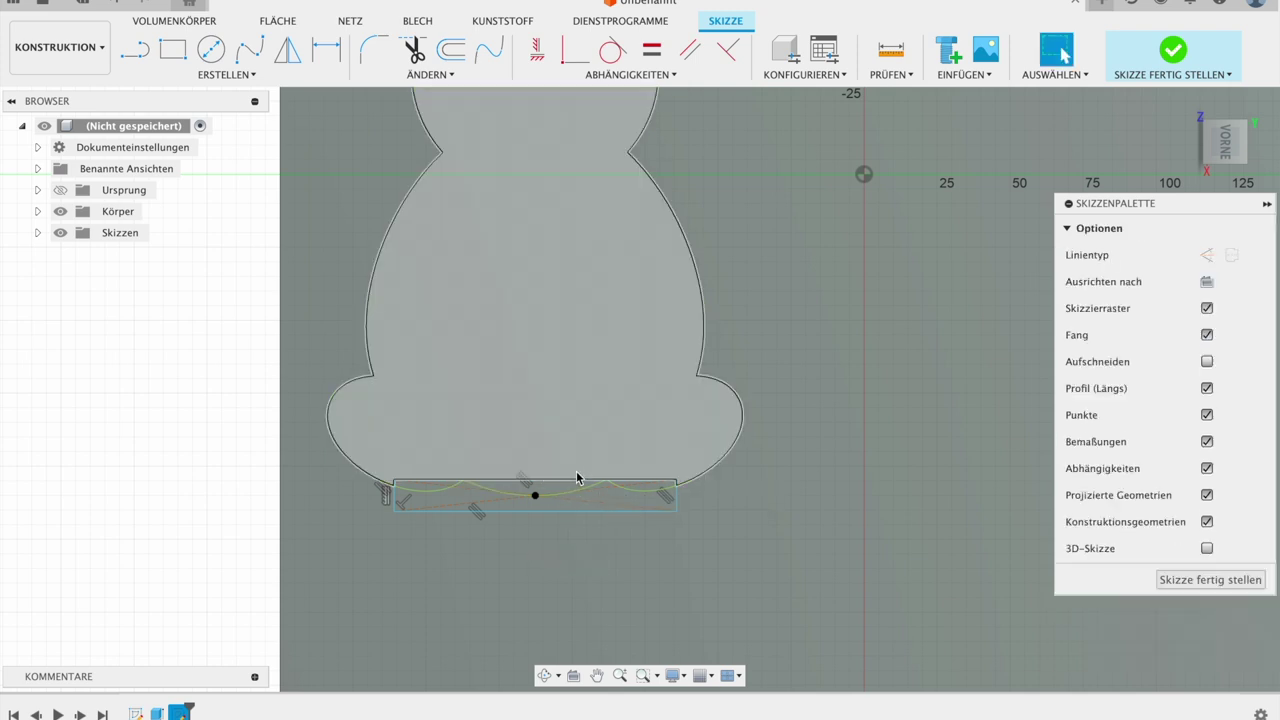
# Step: Resize the rectangle to about 91 mm wide and raise its upper and lower edges so the lower one crosses the feet's undersides
pyautogui.moveTo(576, 474)
pyautogui.mouseDown()
pyautogui.moveTo(577, 463)
pyautogui.moveTo(576, 476)
pyautogui.mouseUp()
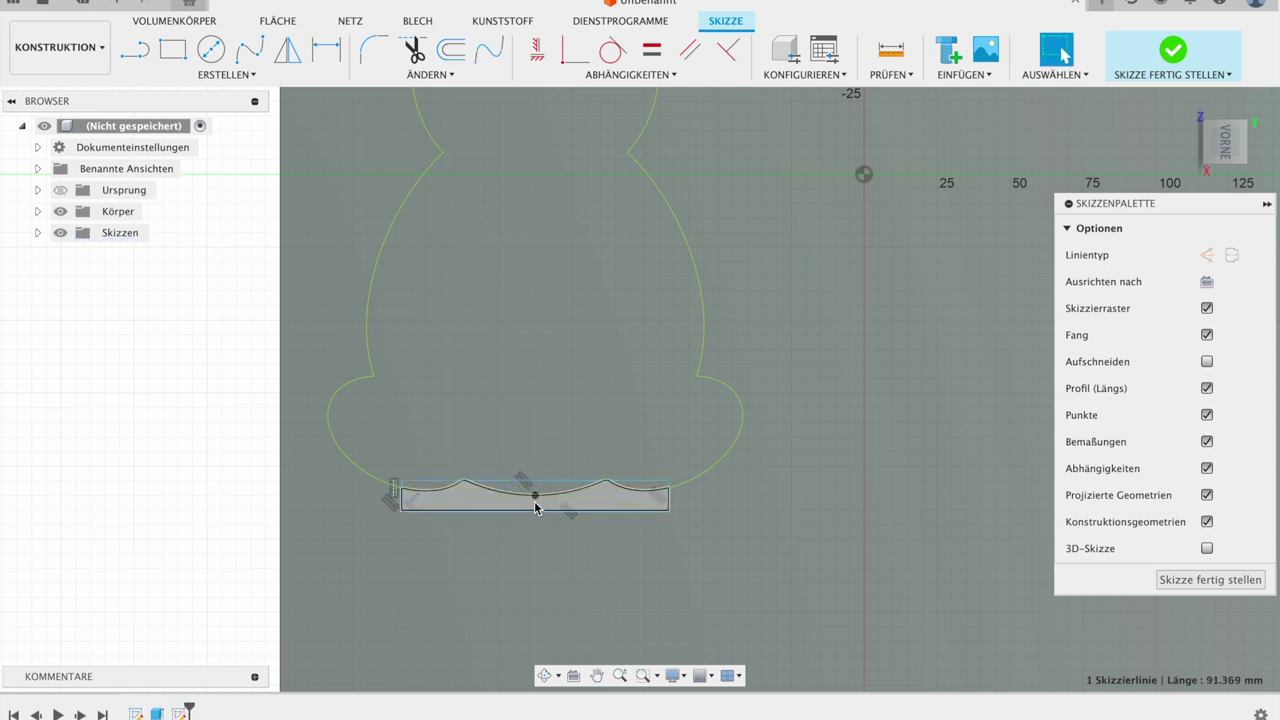
pyautogui.click(535, 495)
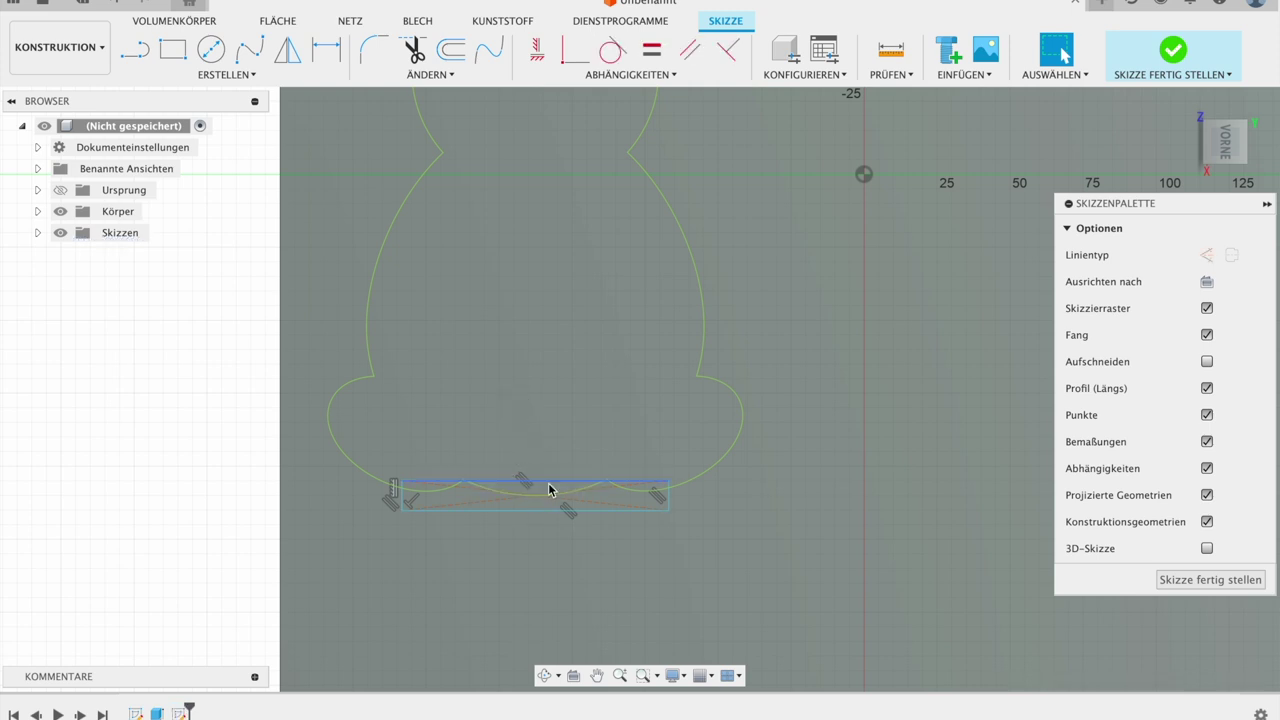
pyautogui.moveTo(549, 487); pyautogui.dragTo(549, 479)
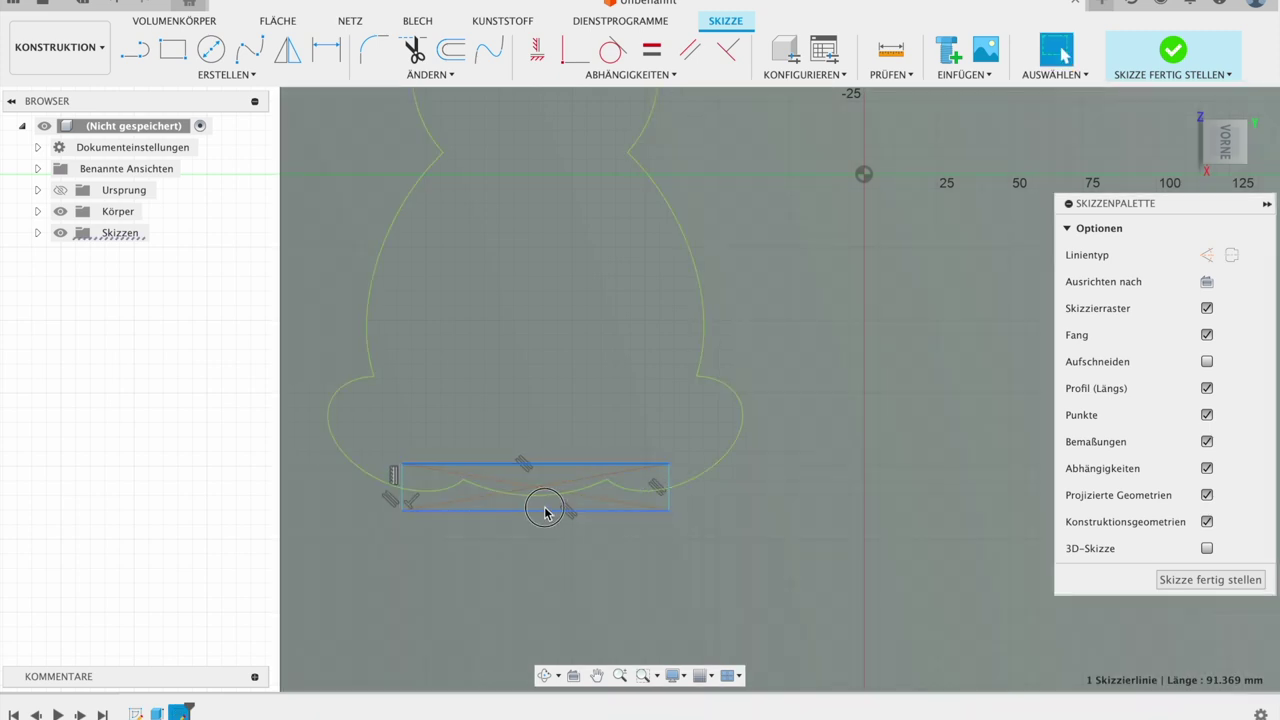
pyautogui.moveTo(545, 512); pyautogui.dragTo(546, 505)
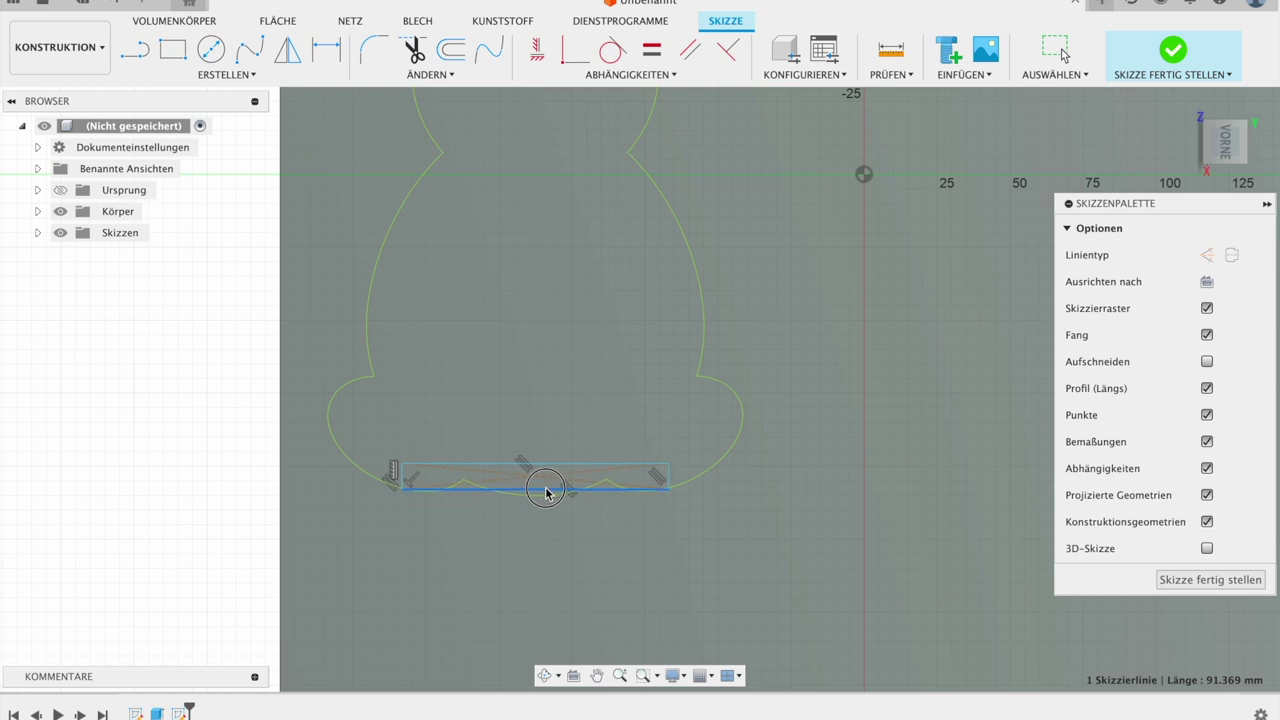
# Step: Trim the bunny's bottom arc, the right foot's underside curves and the rectangle's right and upper edges, keeping the flat base line
pyautogui.scroll(3, 546, 503)
pyautogui.click(414, 47)
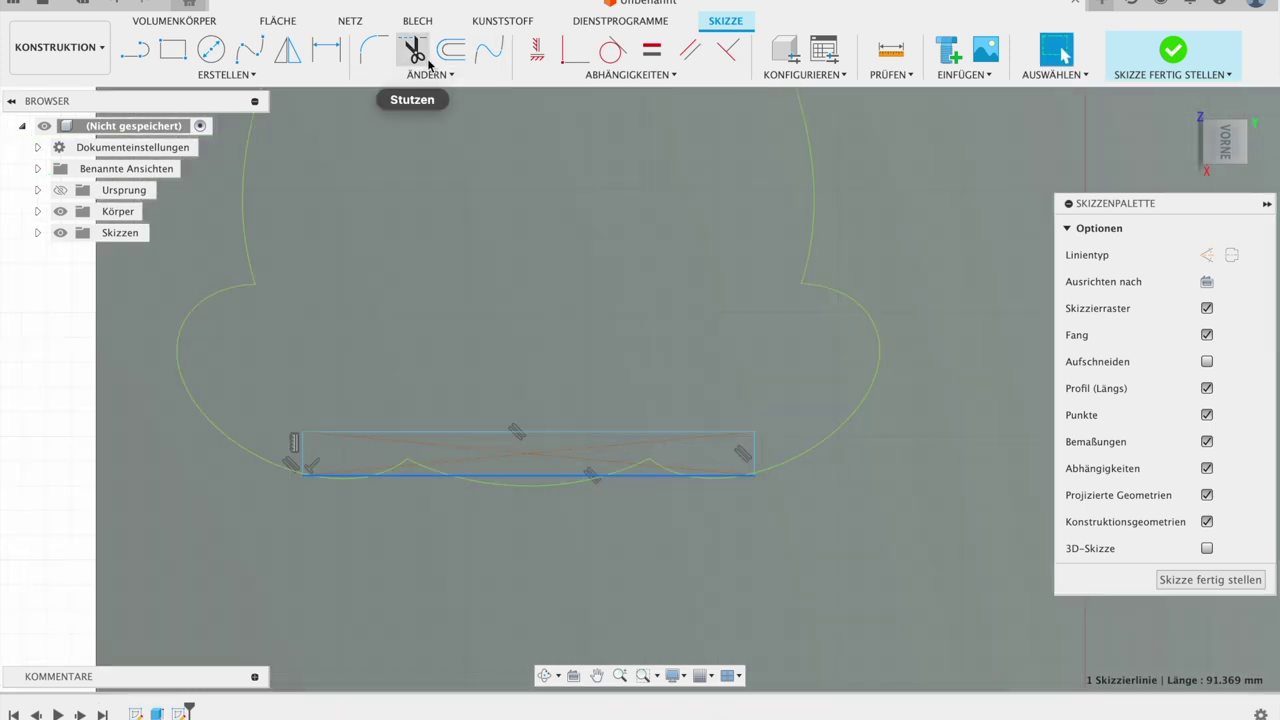
pyautogui.click(485, 432)
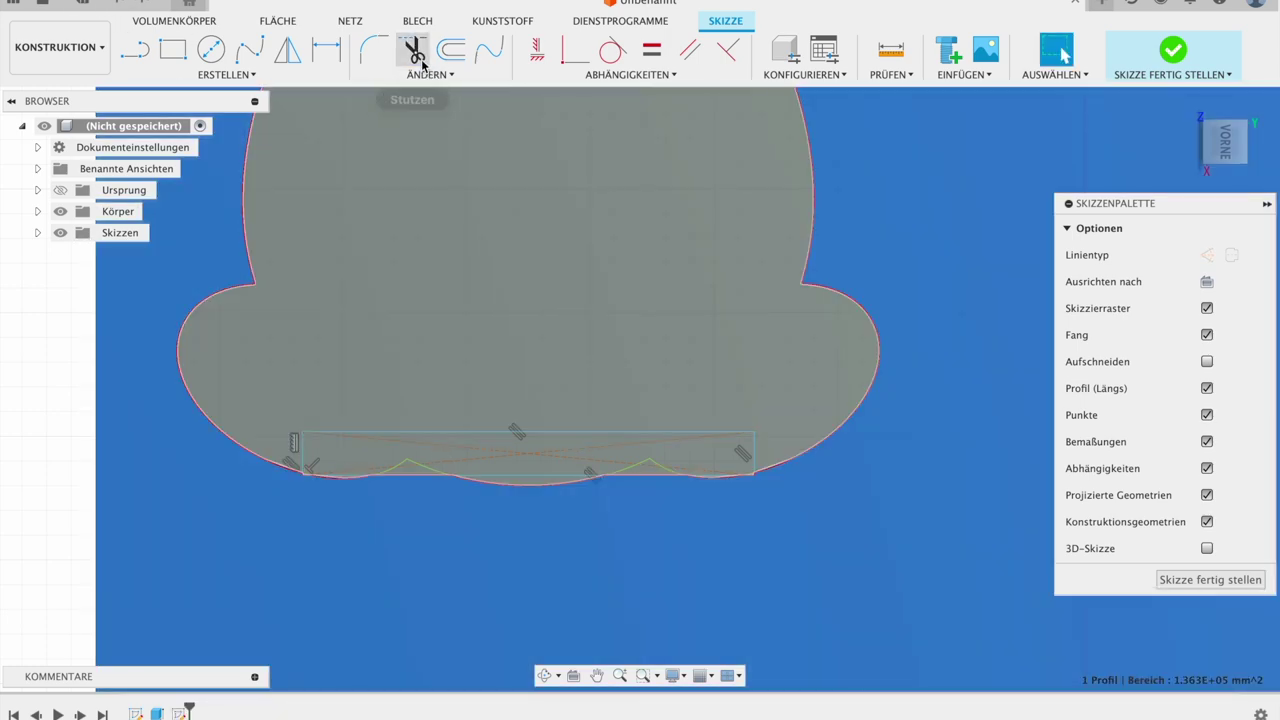
pyautogui.click(414, 48)
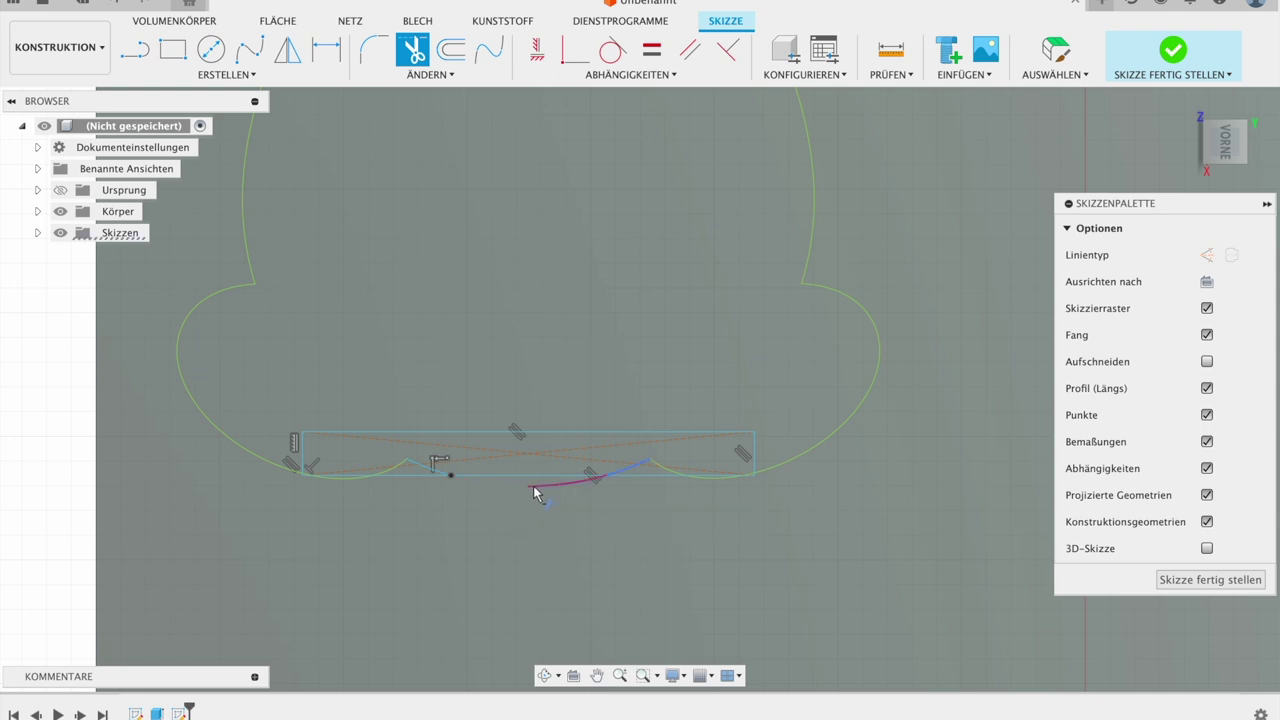
pyautogui.click(634, 472)
pyautogui.click(665, 470)
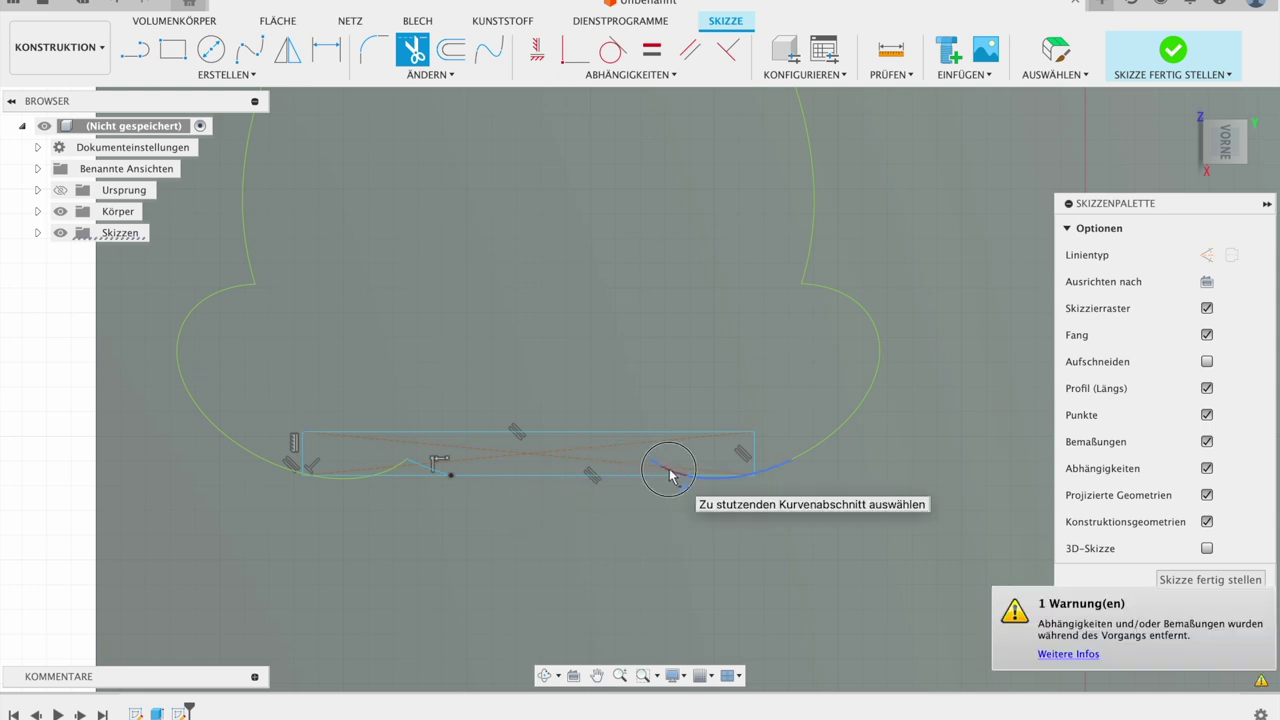
pyautogui.scroll(5, 743, 480)
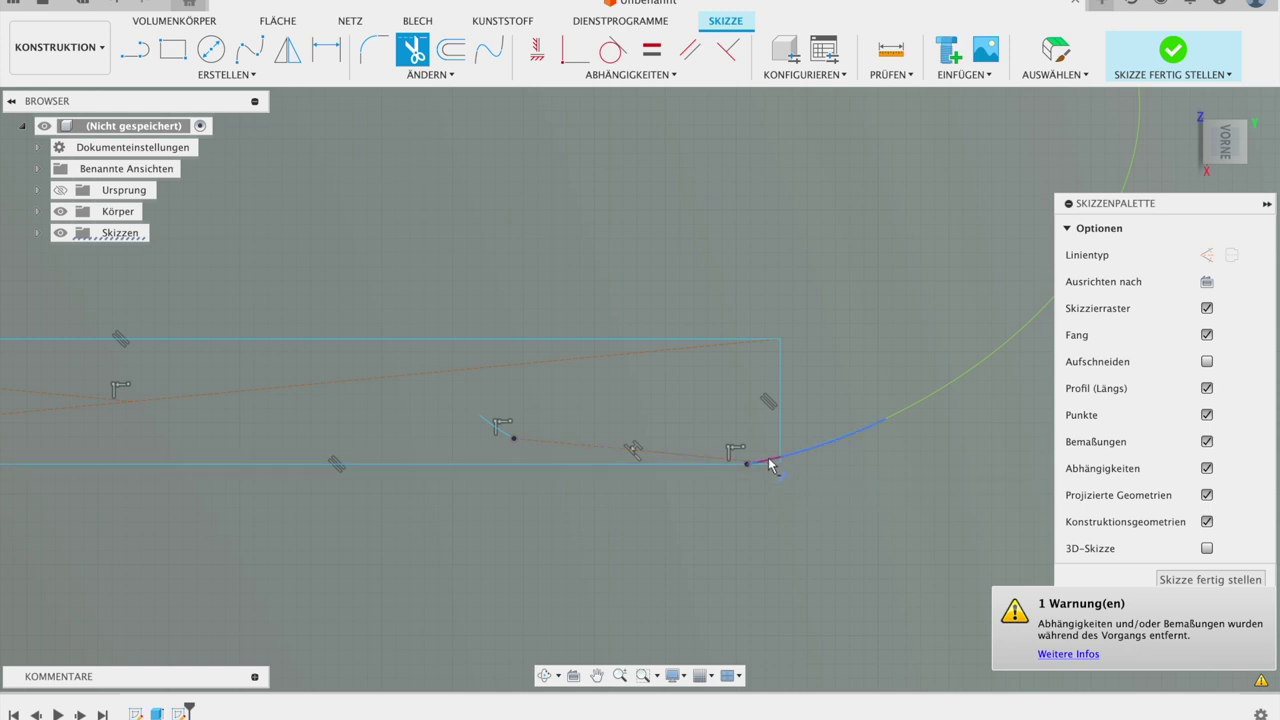
pyautogui.scroll(5, 757, 468)
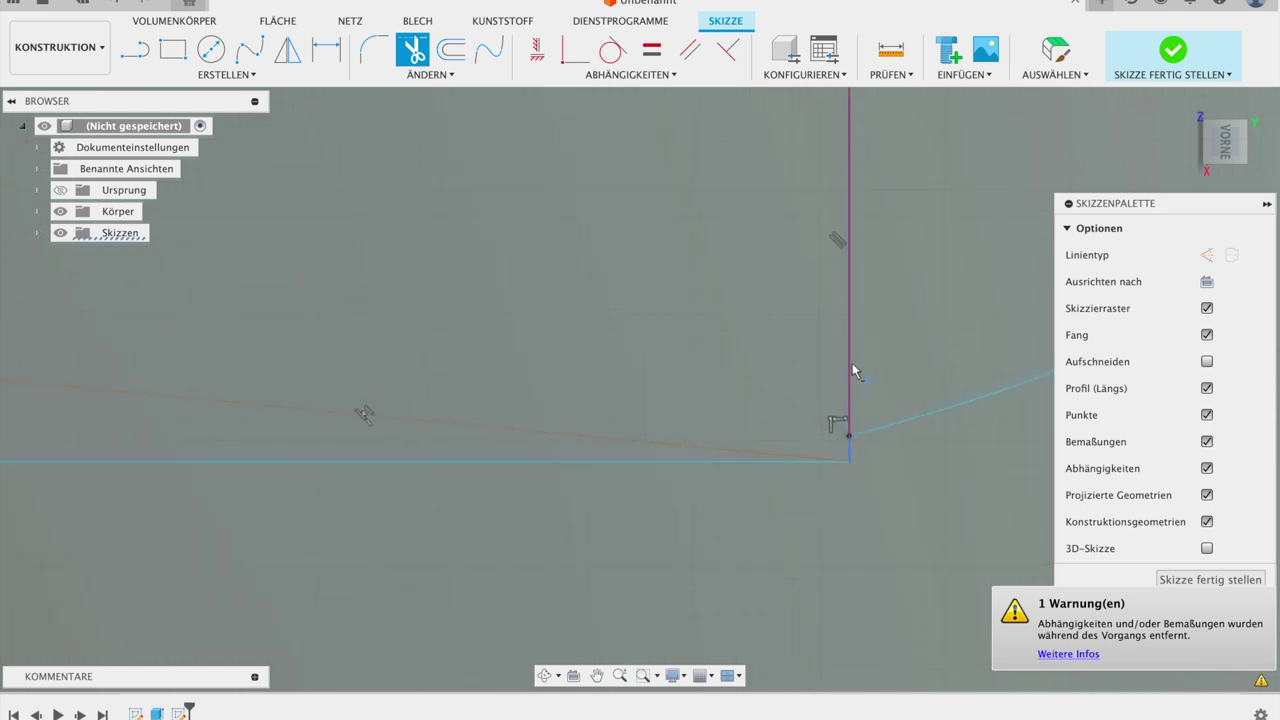
# Step: Trim the rectangle's left edge, the left foot's underside curve and the leftover arc piece beside it down to the flat base line
pyautogui.scroll(-3, 649, 341)
pyautogui.scroll(1, 153, 343)
pyautogui.moveTo(148, 343); pyautogui.dragTo(608, 343, button='middle')
pyautogui.scroll(-3, 606, 342)
pyautogui.moveTo(392, 344); pyautogui.dragTo(929, 360, button='middle')
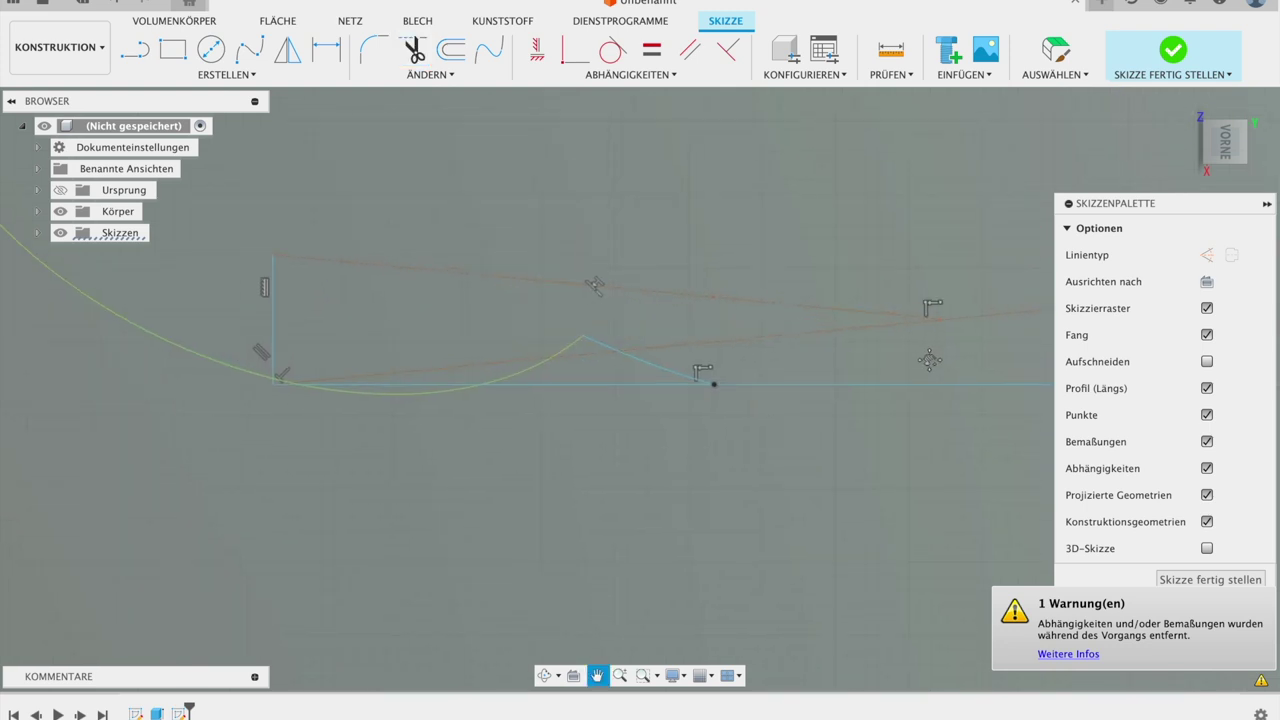
pyautogui.click(328, 356)
pyautogui.scroll(2, 425, 398)
pyautogui.click(393, 407)
pyautogui.click(660, 350)
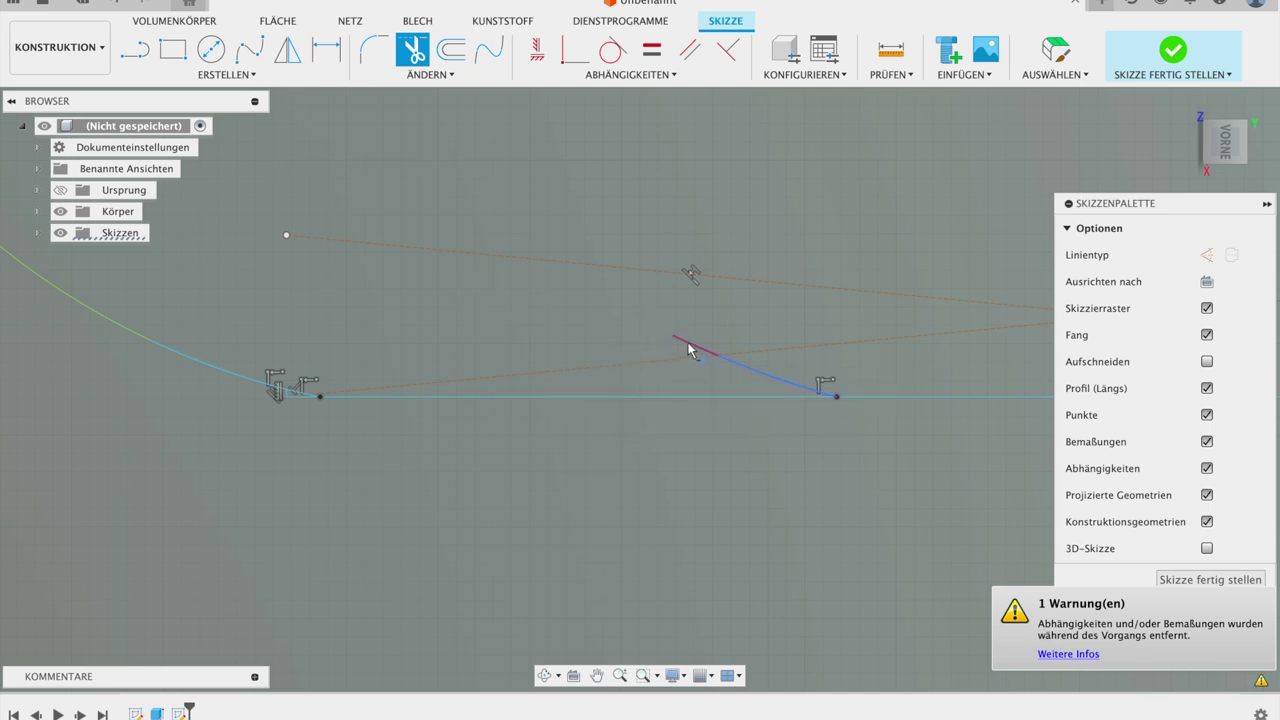
pyautogui.scroll(2, 308, 395)
pyautogui.click(312, 396)
# Step: Check the flat base line through to its right corner and finish the sketch
pyautogui.scroll(-4, 480, 463)
pyautogui.moveTo(556, 464); pyautogui.dragTo(310, 454, button='middle')
pyautogui.scroll(-4, 434, 444)
pyautogui.moveTo(625, 441); pyautogui.dragTo(430, 447, button='middle')
pyautogui.scroll(5, 840, 458)
pyautogui.click(1210, 579)
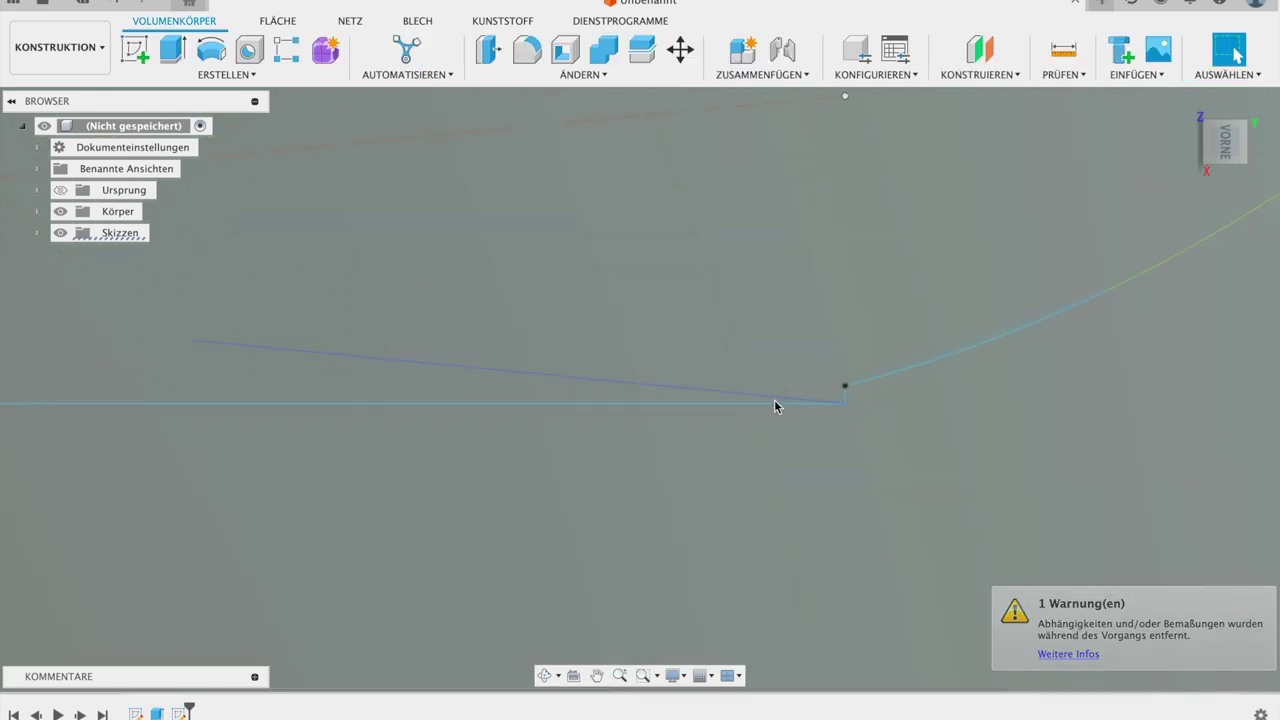
# Step: Extrude the plate area around the bunny by -18 mm as a cut, leaving only the bunny body
pyautogui.scroll(-3, 771, 400)
pyautogui.scroll(3, 771, 400)
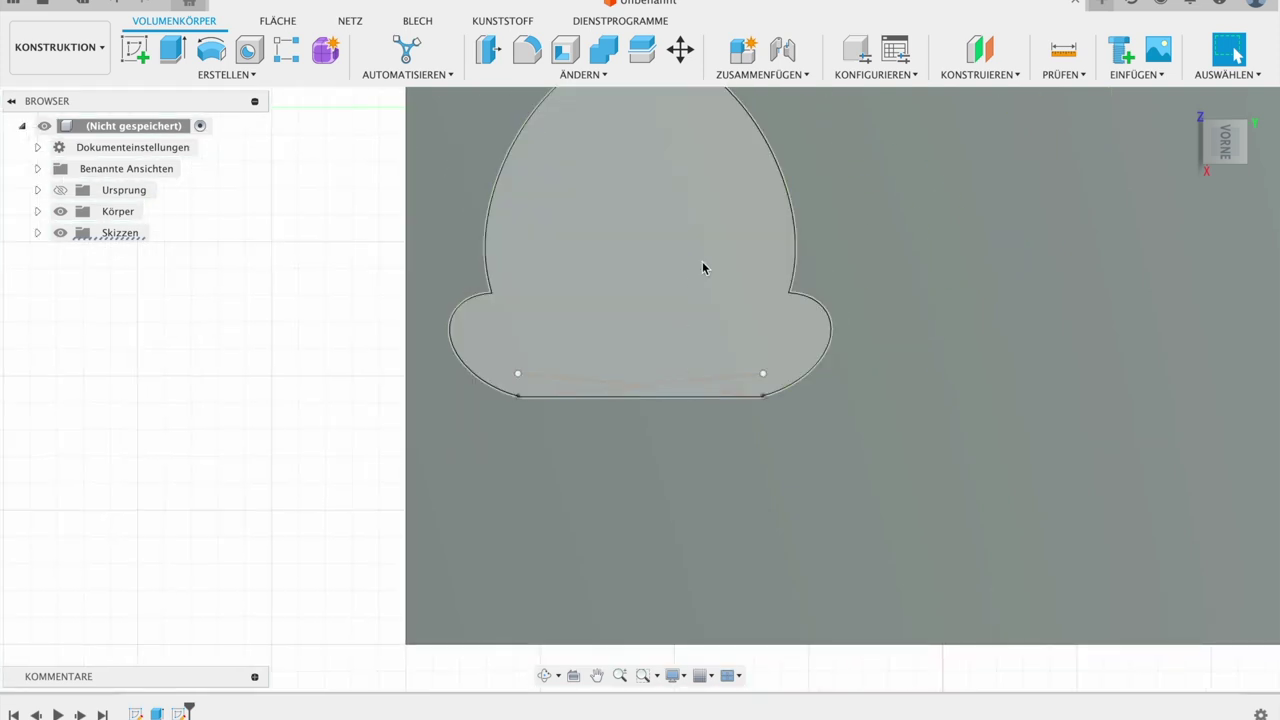
pyautogui.scroll(-2, 699, 263)
pyautogui.moveTo(884, 229); pyautogui.dragTo(837, 443, button='middle')
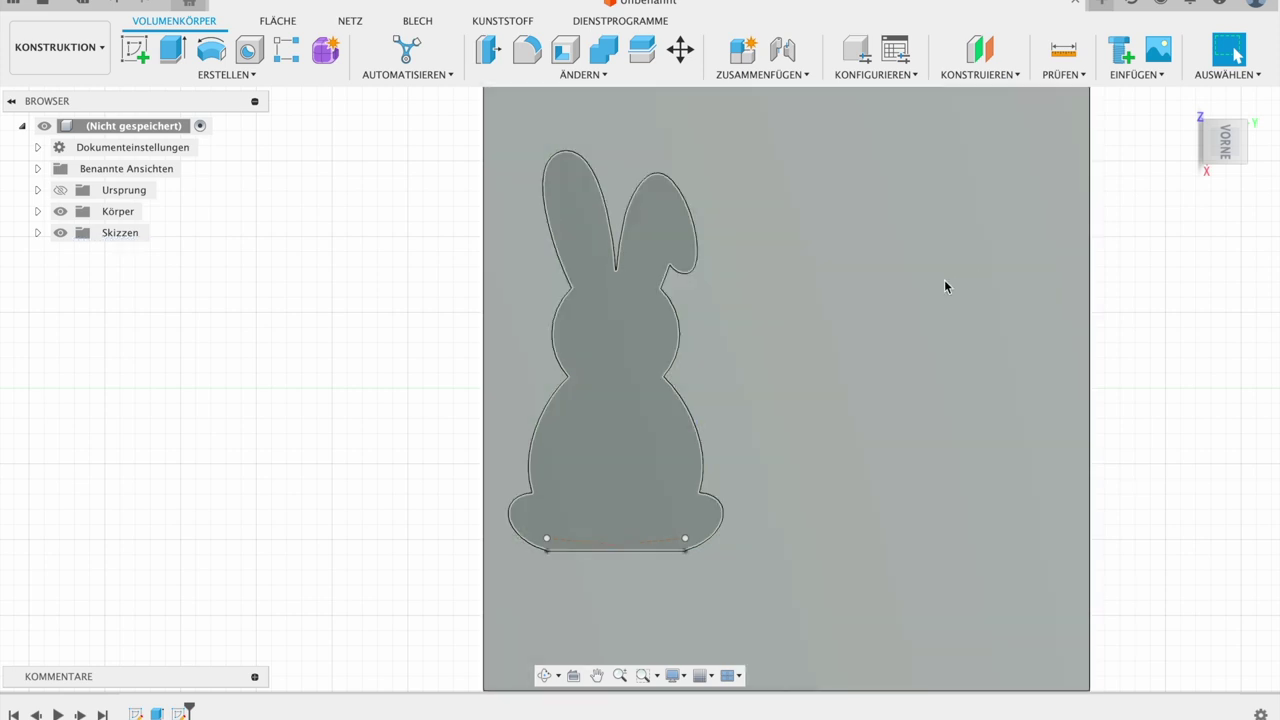
pyautogui.click(945, 287)
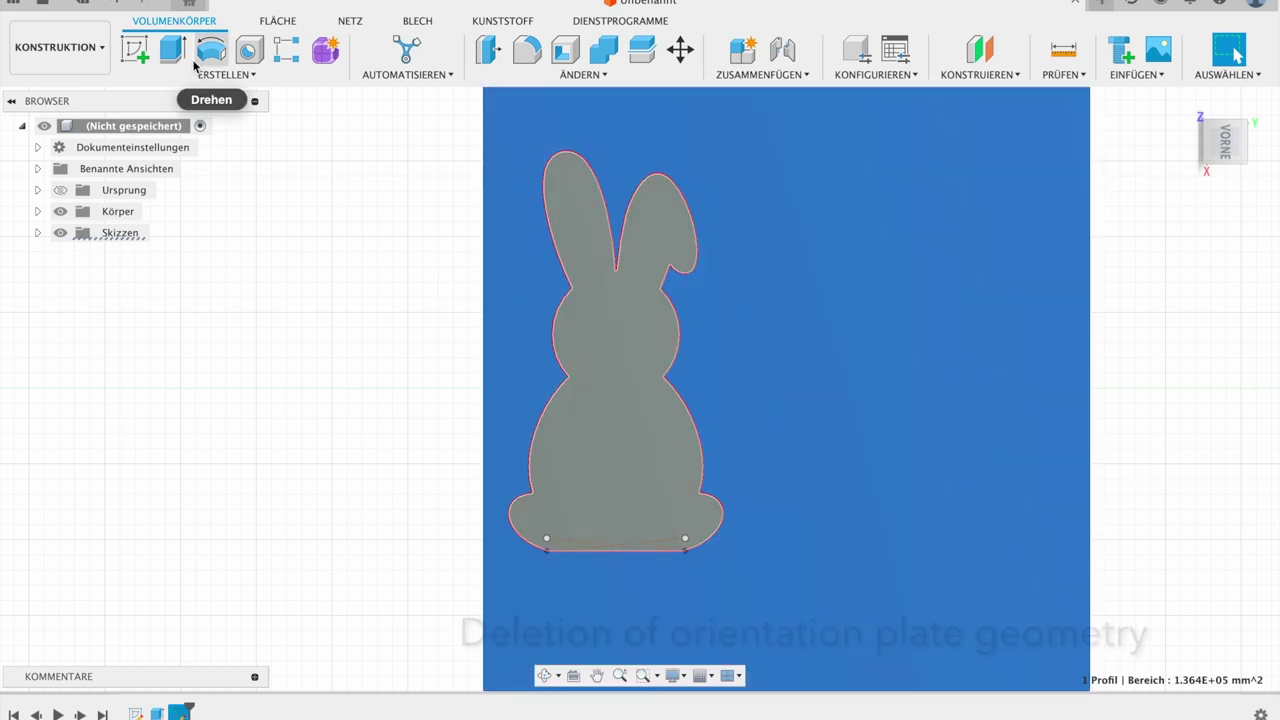
pyautogui.click(172, 48)
pyautogui.click(1160, 364)
pyautogui.moveTo(1159, 366); pyautogui.dragTo(1148, 372)
pyautogui.write('-18')
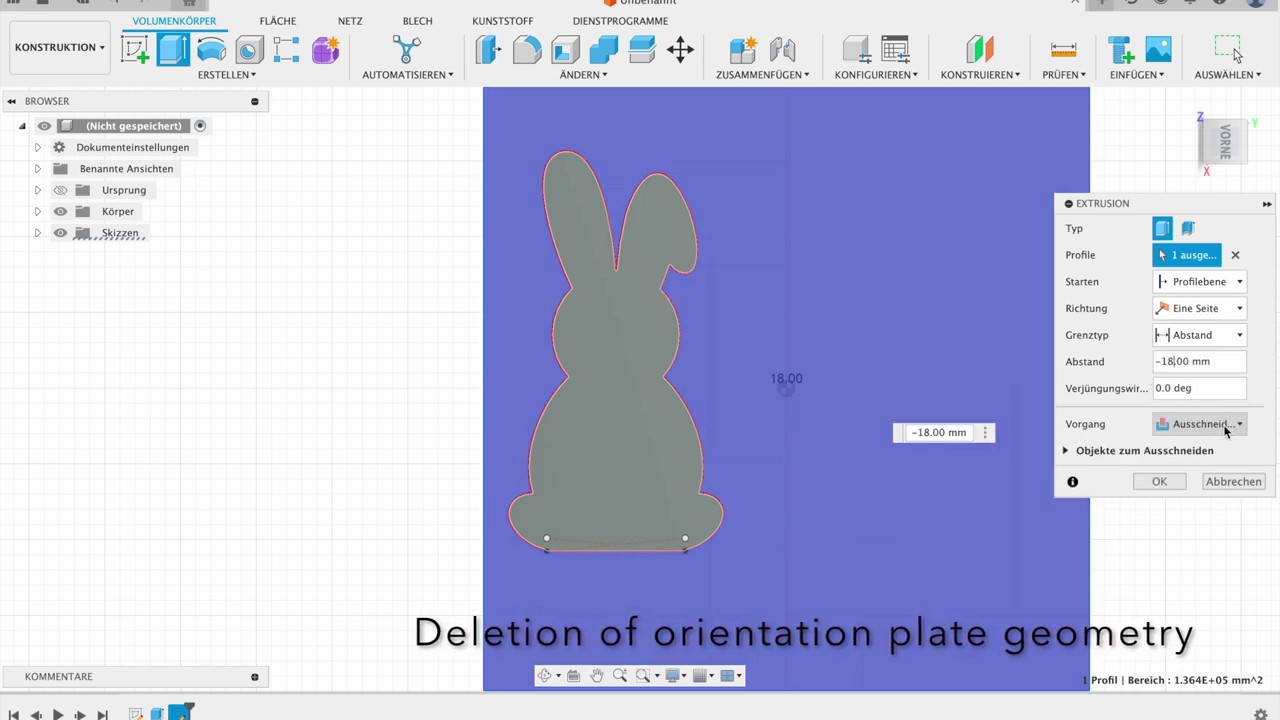
pyautogui.click(1227, 430)
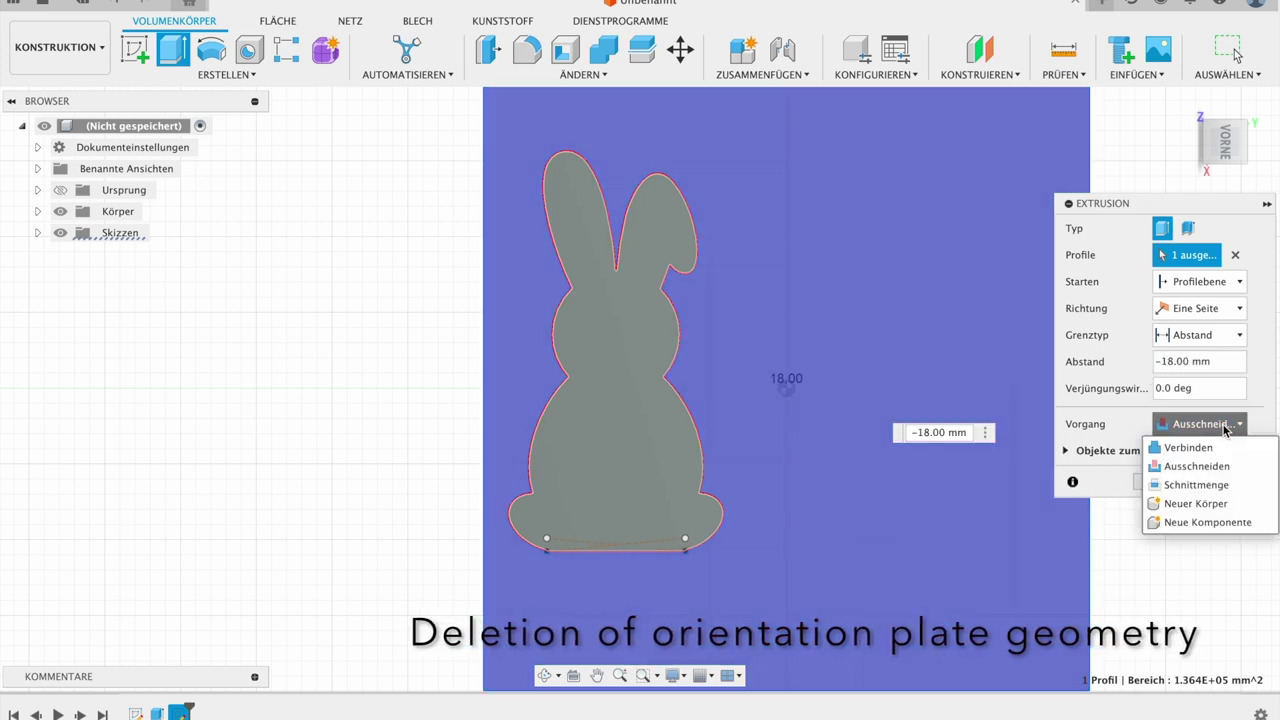
pyautogui.click(1183, 467)
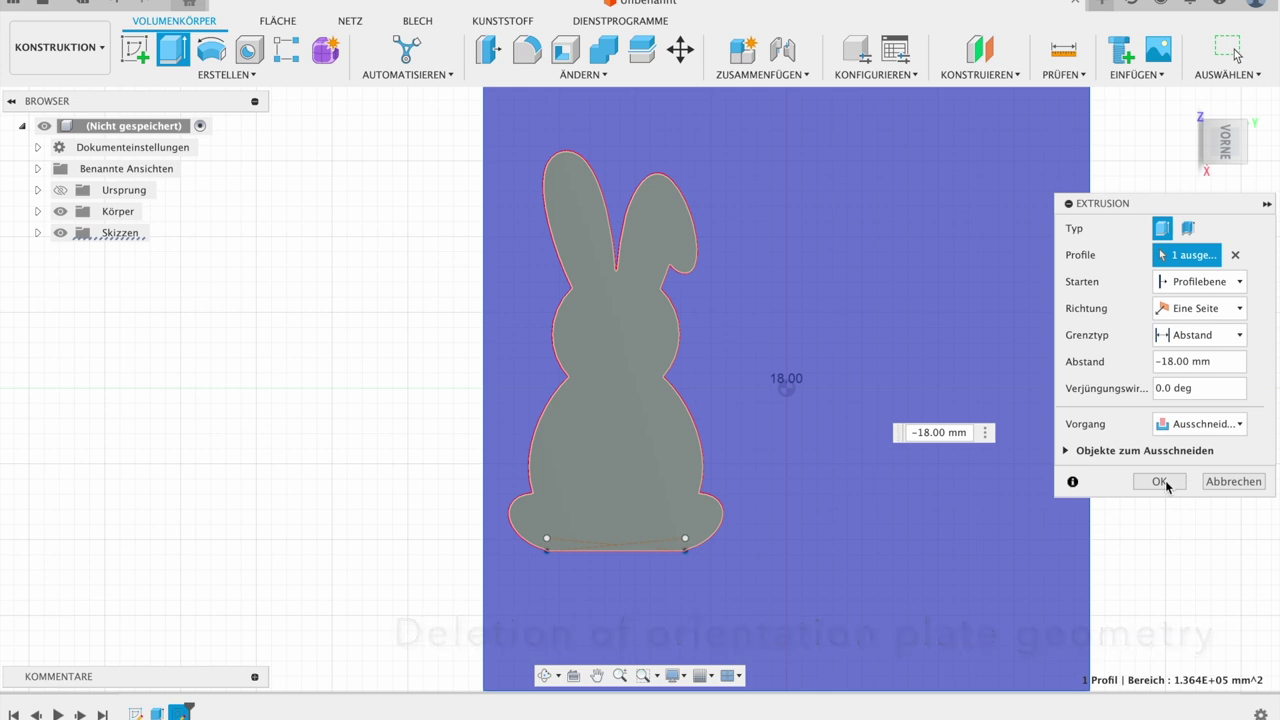
pyautogui.click(1160, 481)
pyautogui.scroll(-2, 922, 448)
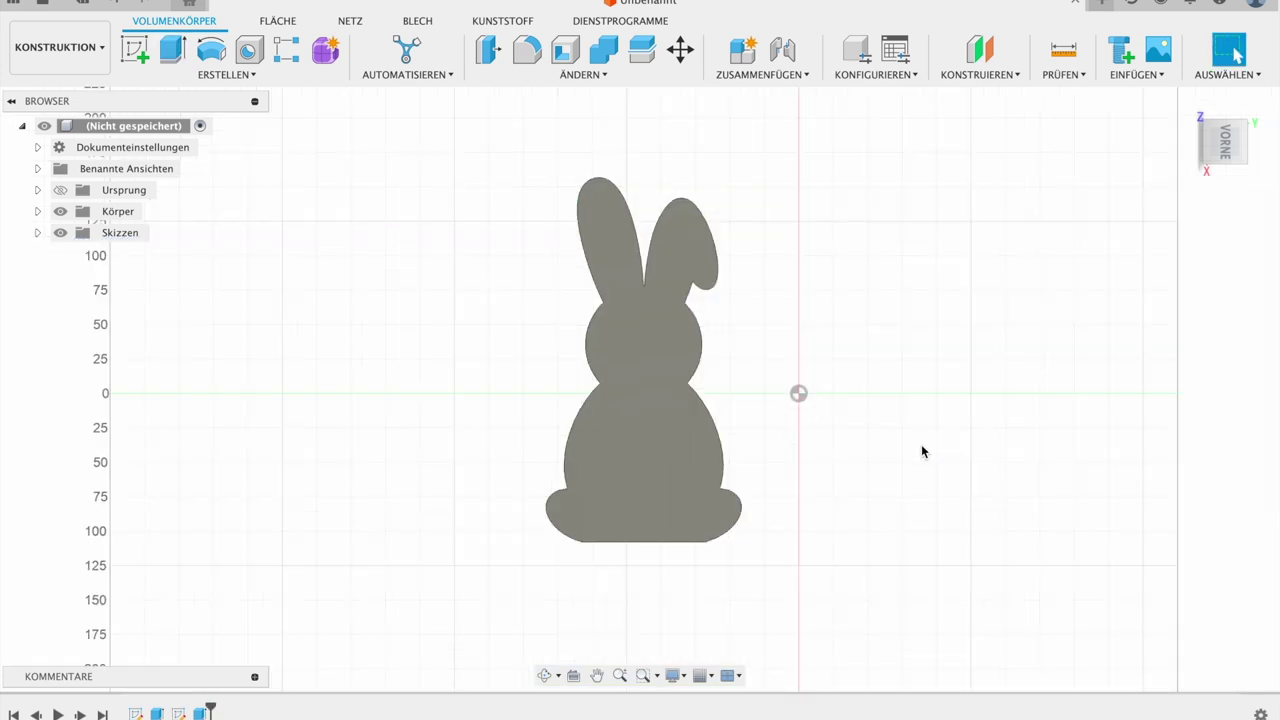
# Step: Save the design as Osterhase in Admin Project and switch to the Manufacture workspace
pyautogui.click(83, 5)
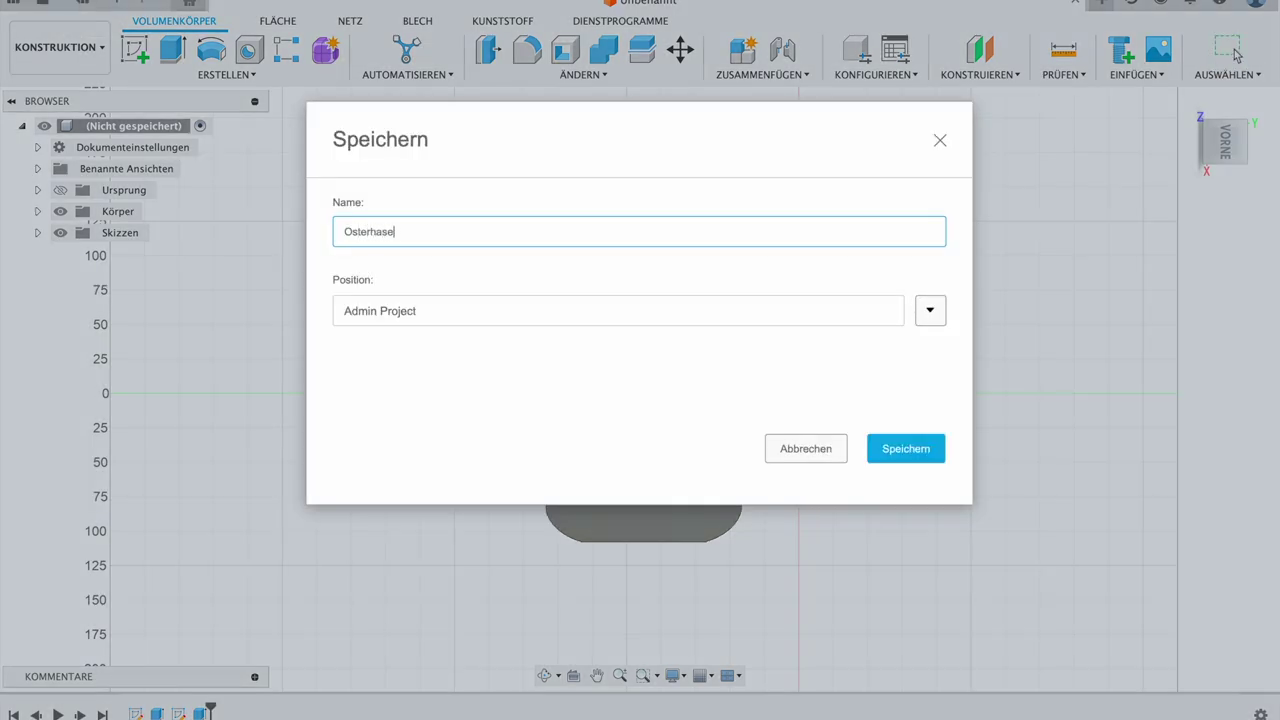
pyautogui.click(894, 444)
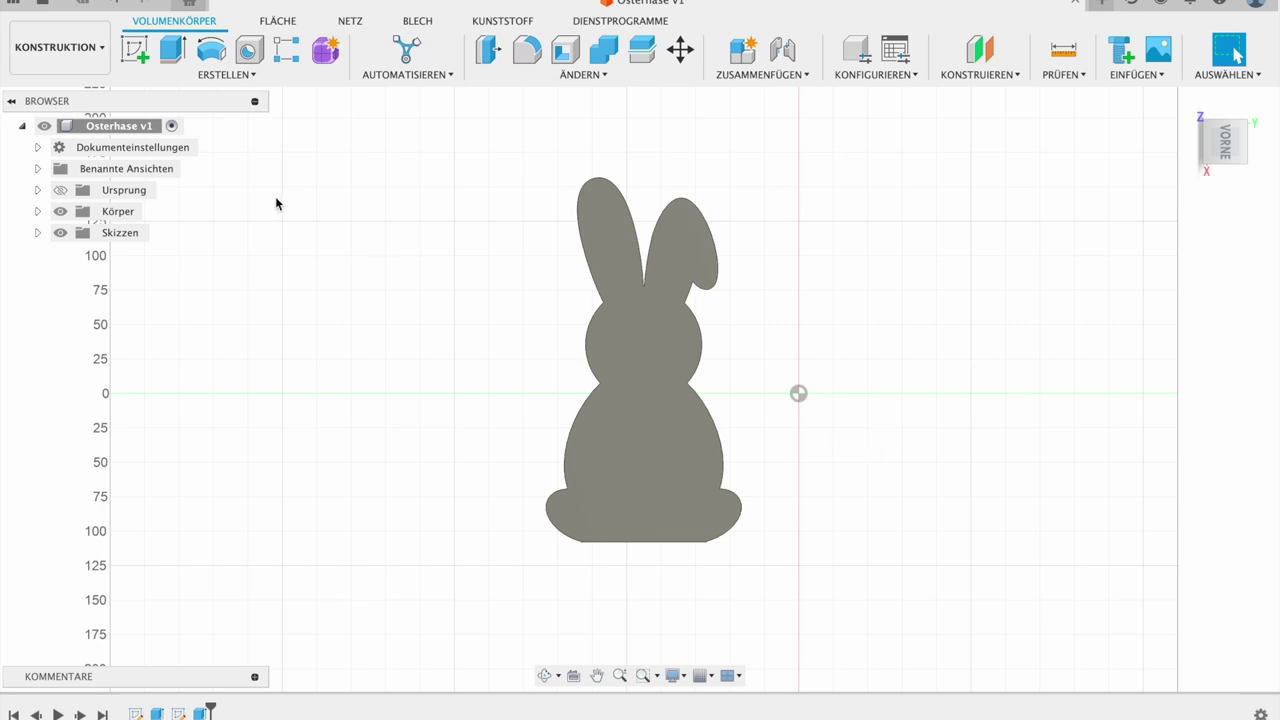
pyautogui.click(58, 47)
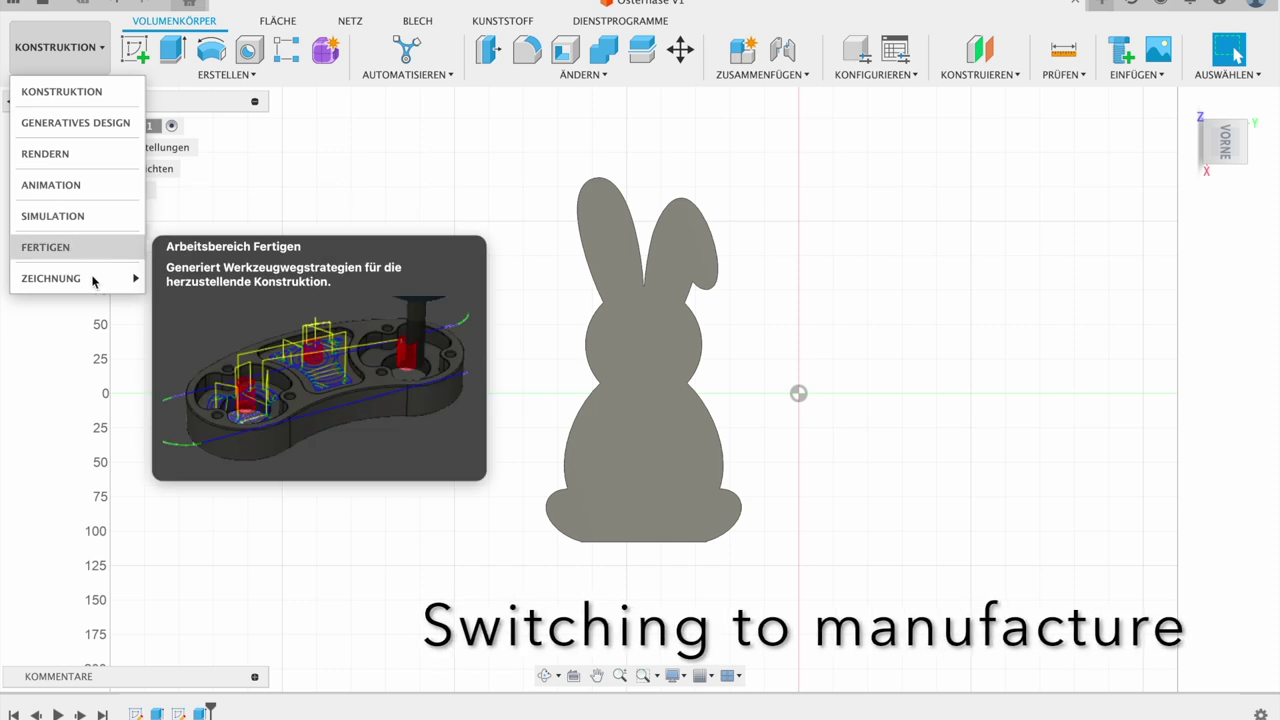
pyautogui.click(49, 250)
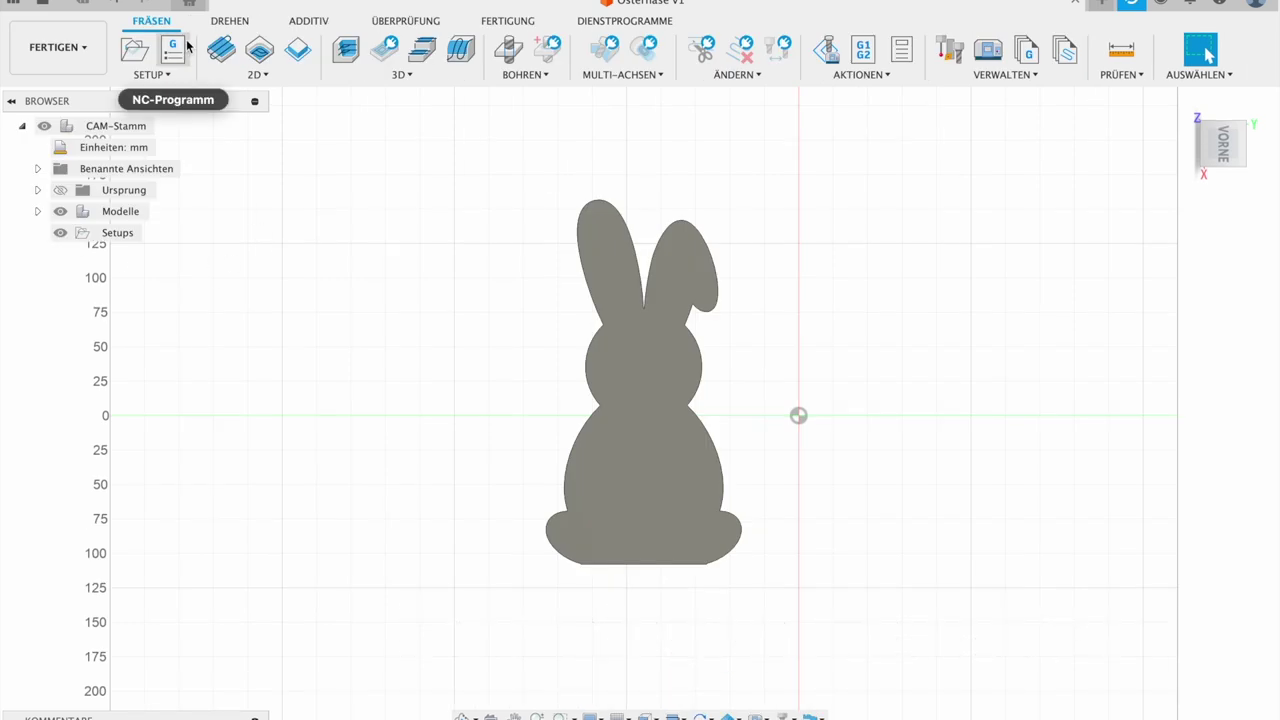
pyautogui.click(173, 48)
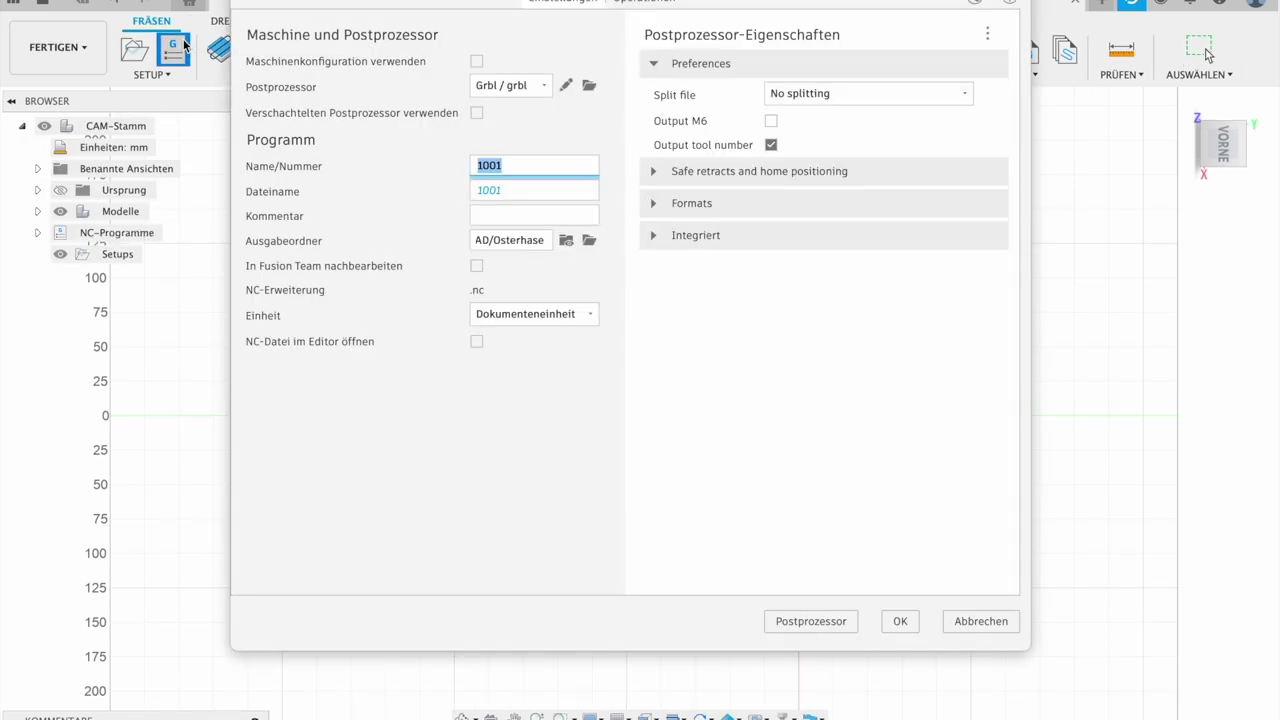
pyautogui.click(977, 622)
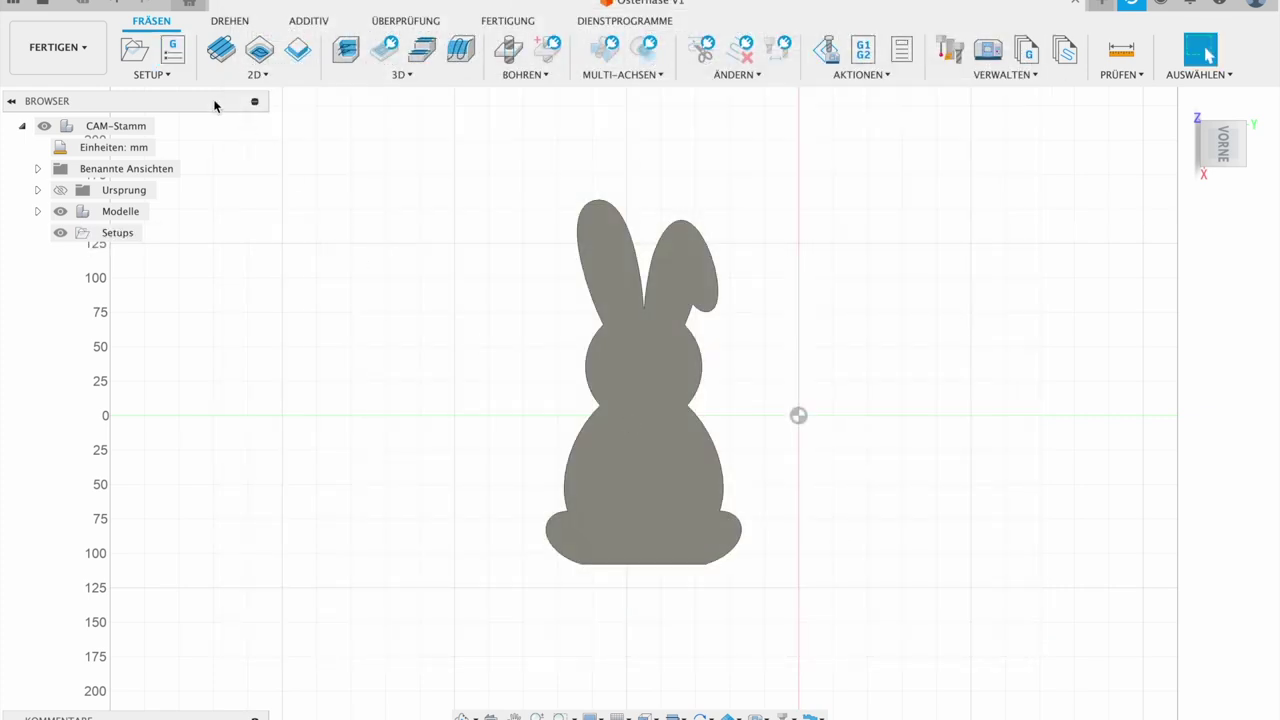
# Step: Create a new milling setup for the bunny and assign the Genmitsu PROVerXL 6060 machine from the machine library
pyautogui.click(147, 54)
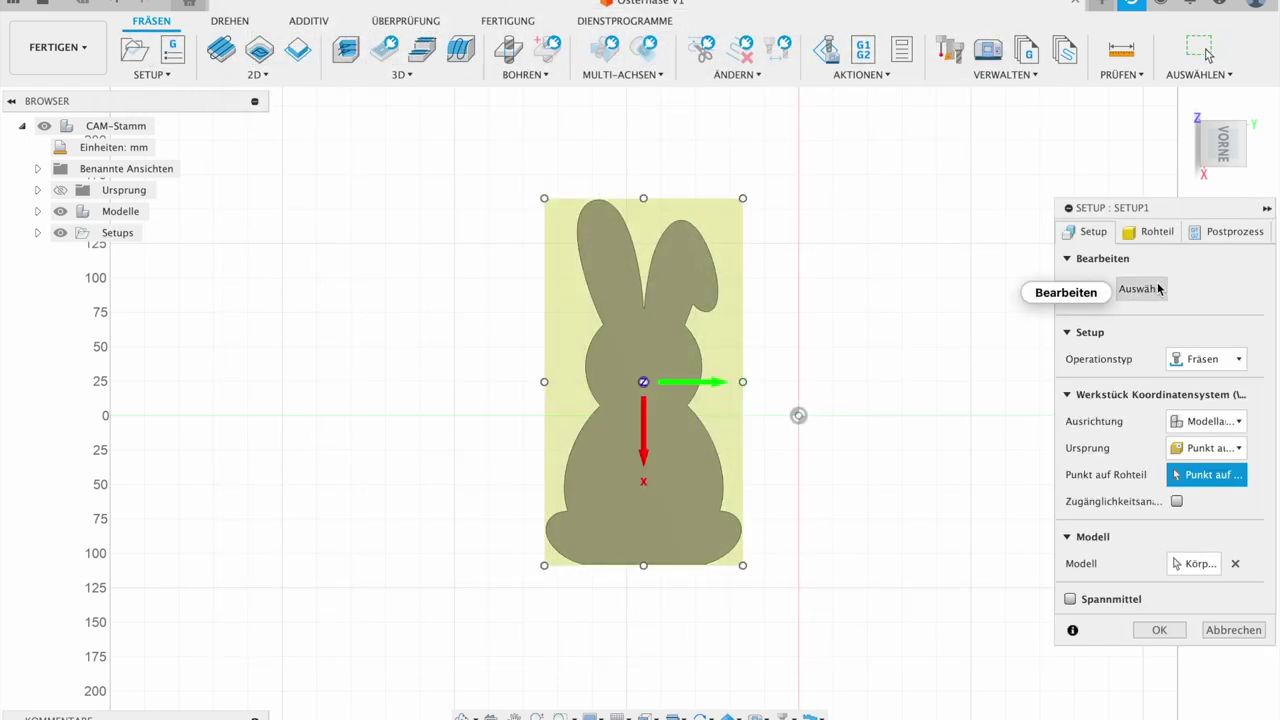
pyautogui.click(1158, 289)
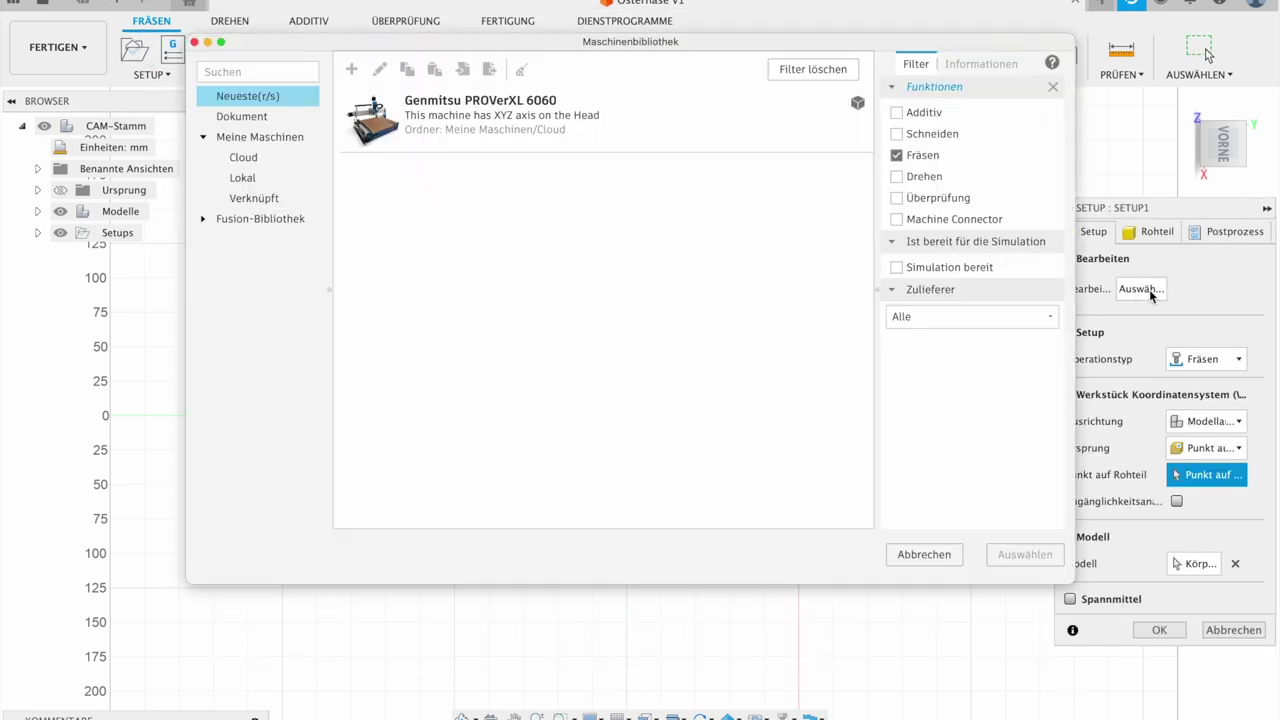
pyautogui.click(520, 134)
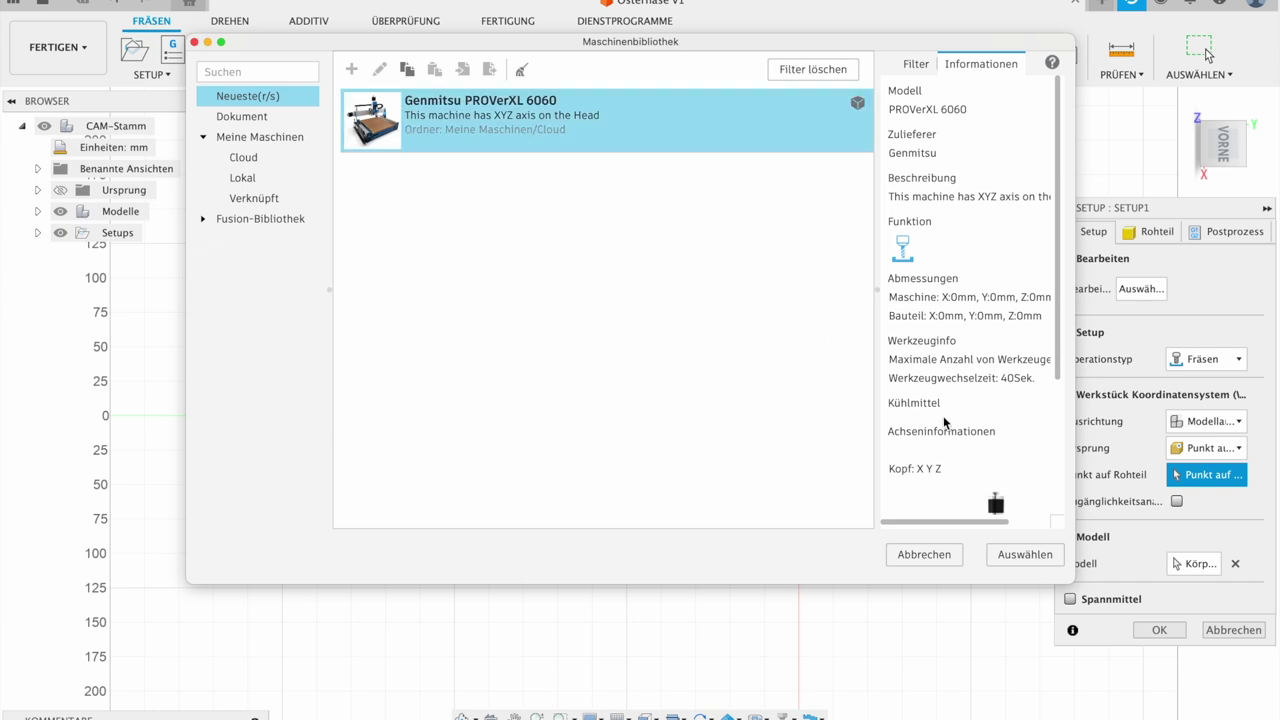
pyautogui.click(1024, 554)
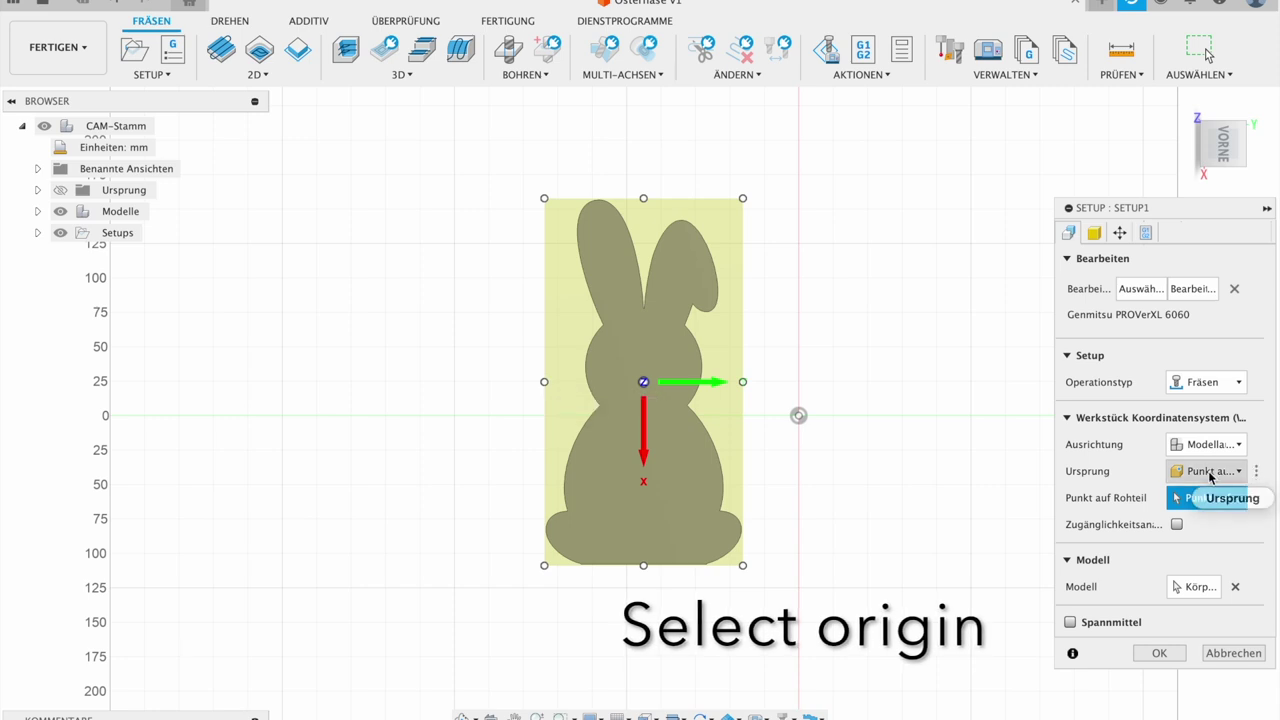
# Step: Set the setup origin to a stock box point at the middle of the stock's left long side and confirm the setup
pyautogui.click(1217, 474)
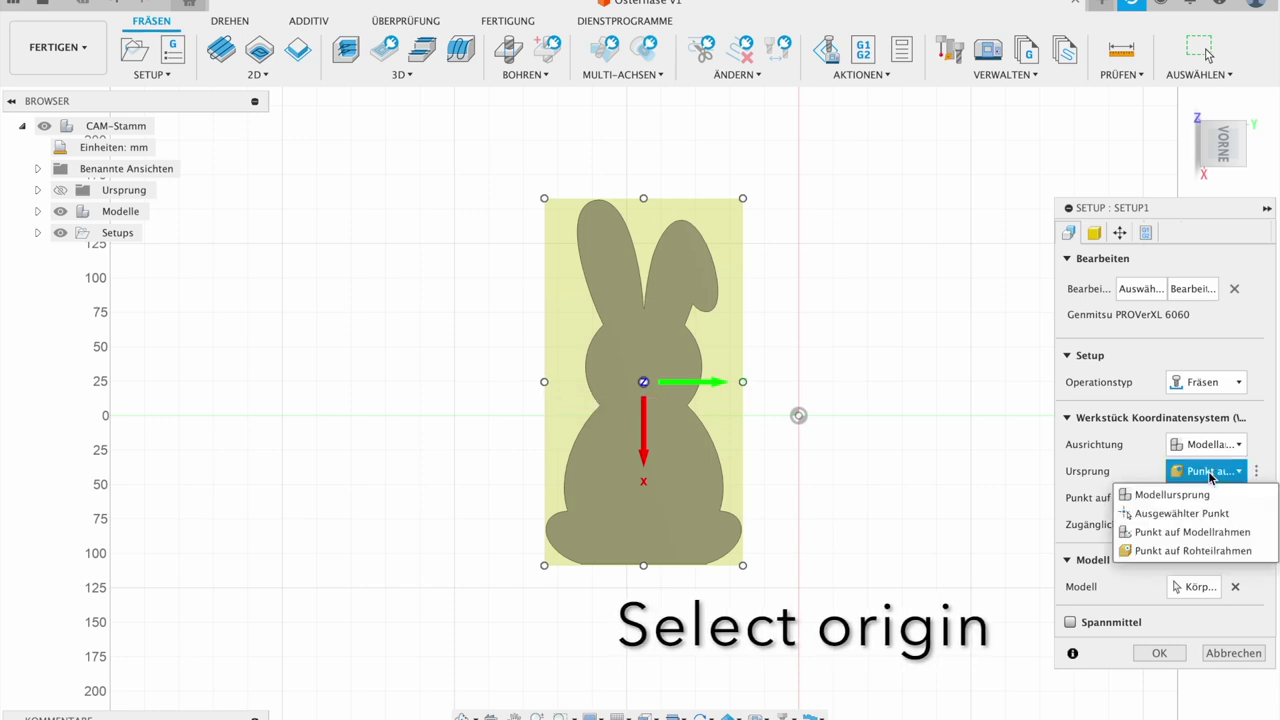
pyautogui.click(1190, 549)
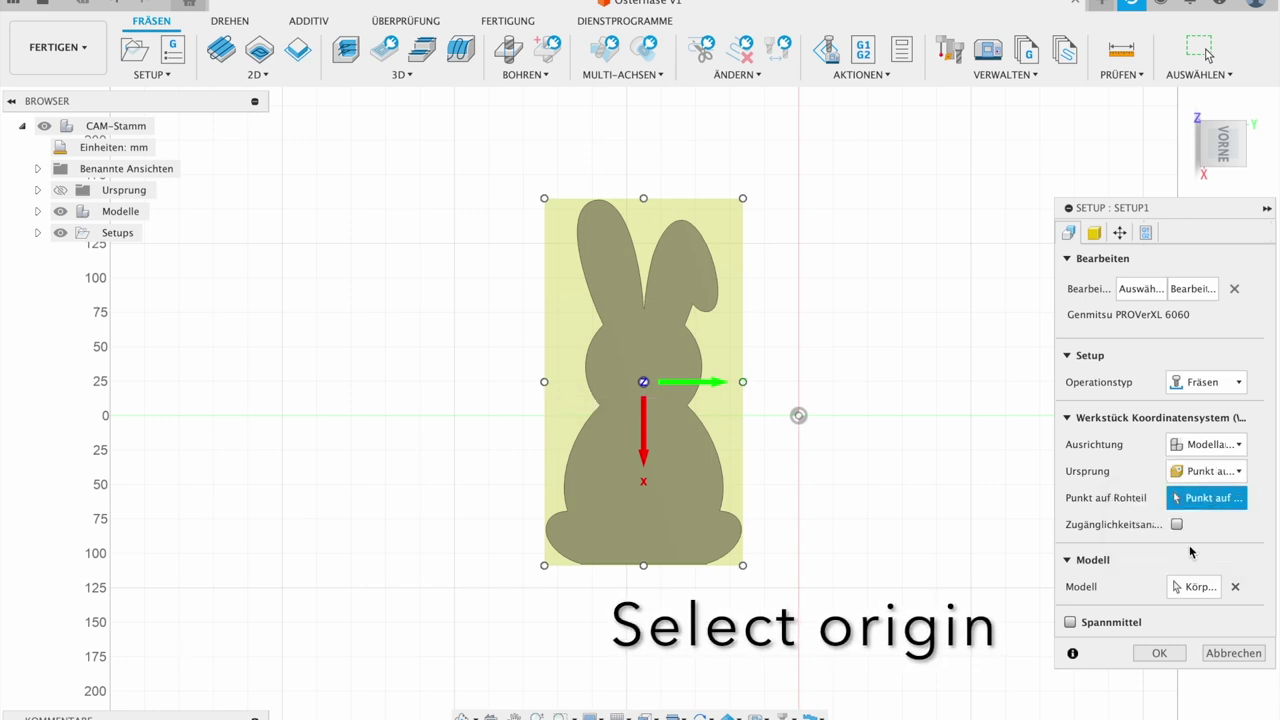
pyautogui.click(544, 381)
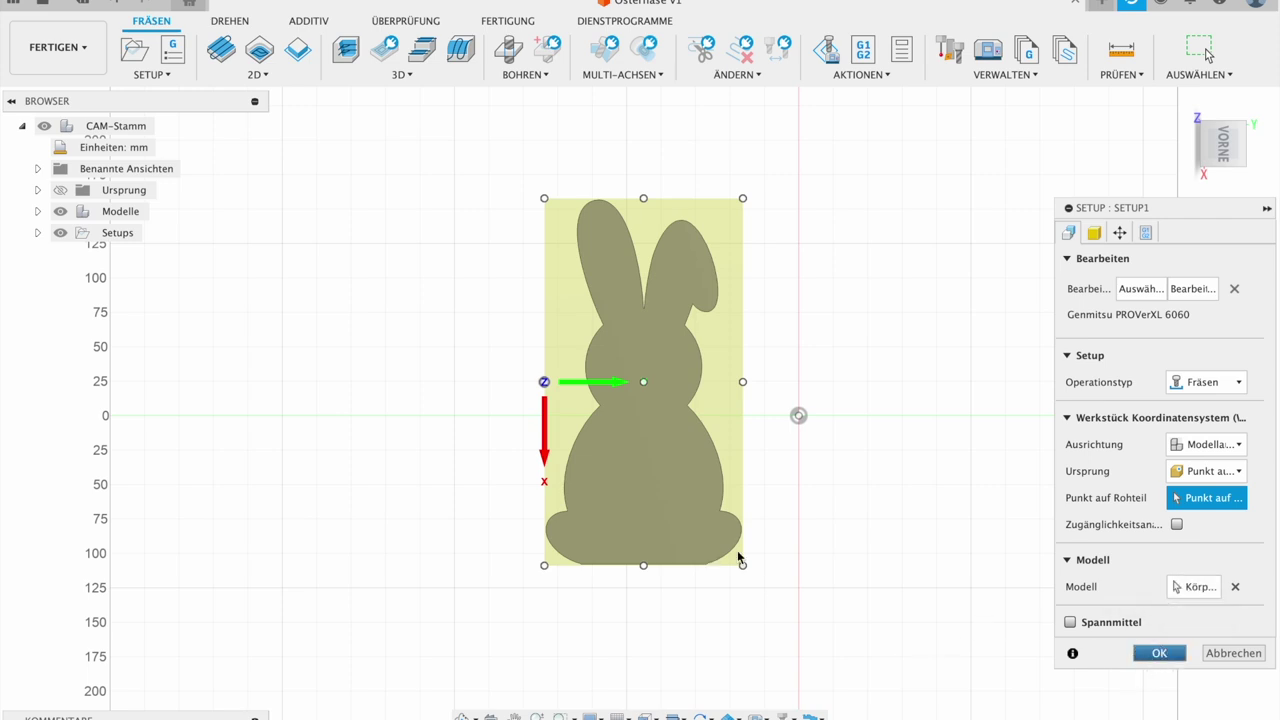
pyautogui.click(1155, 653)
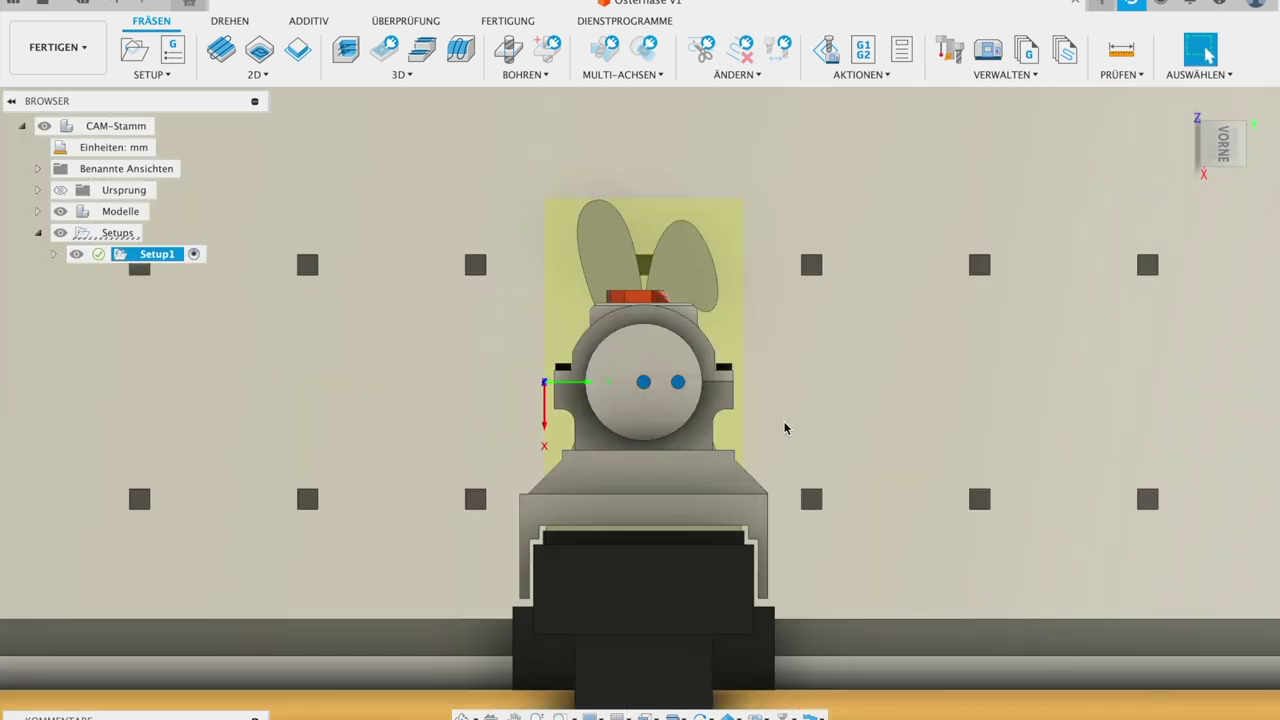
# Step: Start a 2D contour operation and select the bunny's closed bottom outline as the contour, returning to the front view
pyautogui.scroll(1, 764, 413)
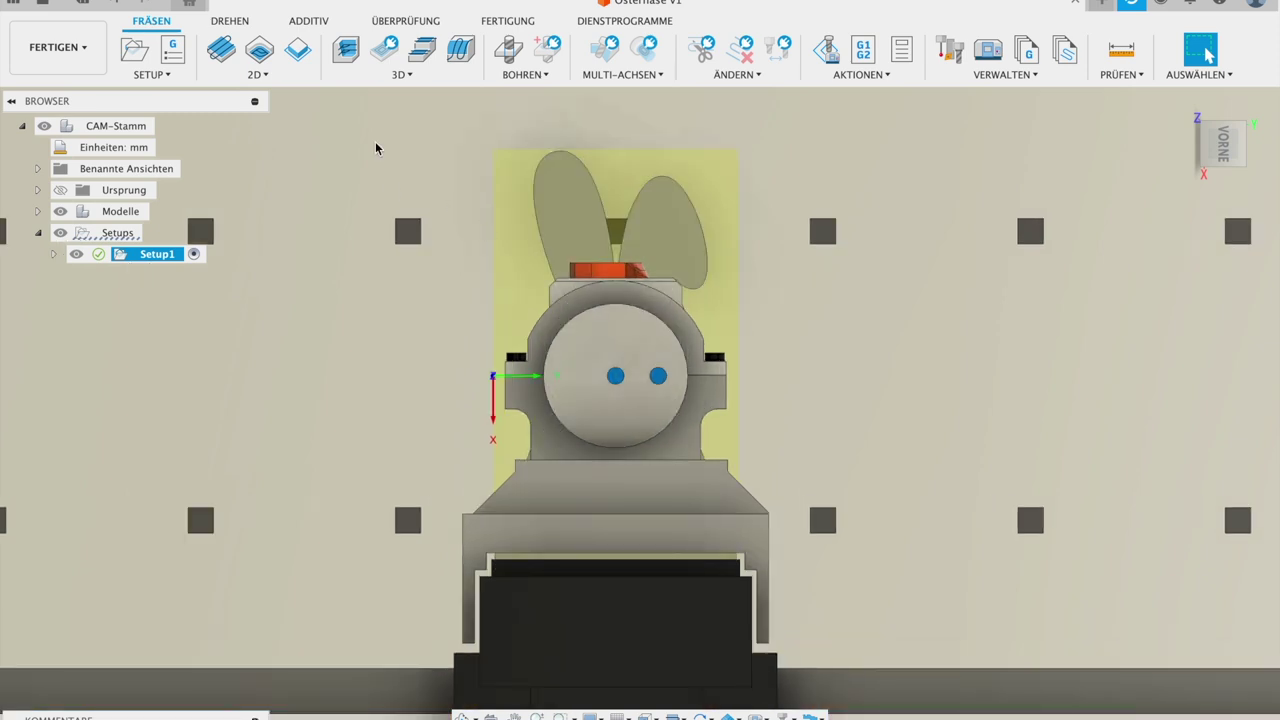
pyautogui.click(263, 76)
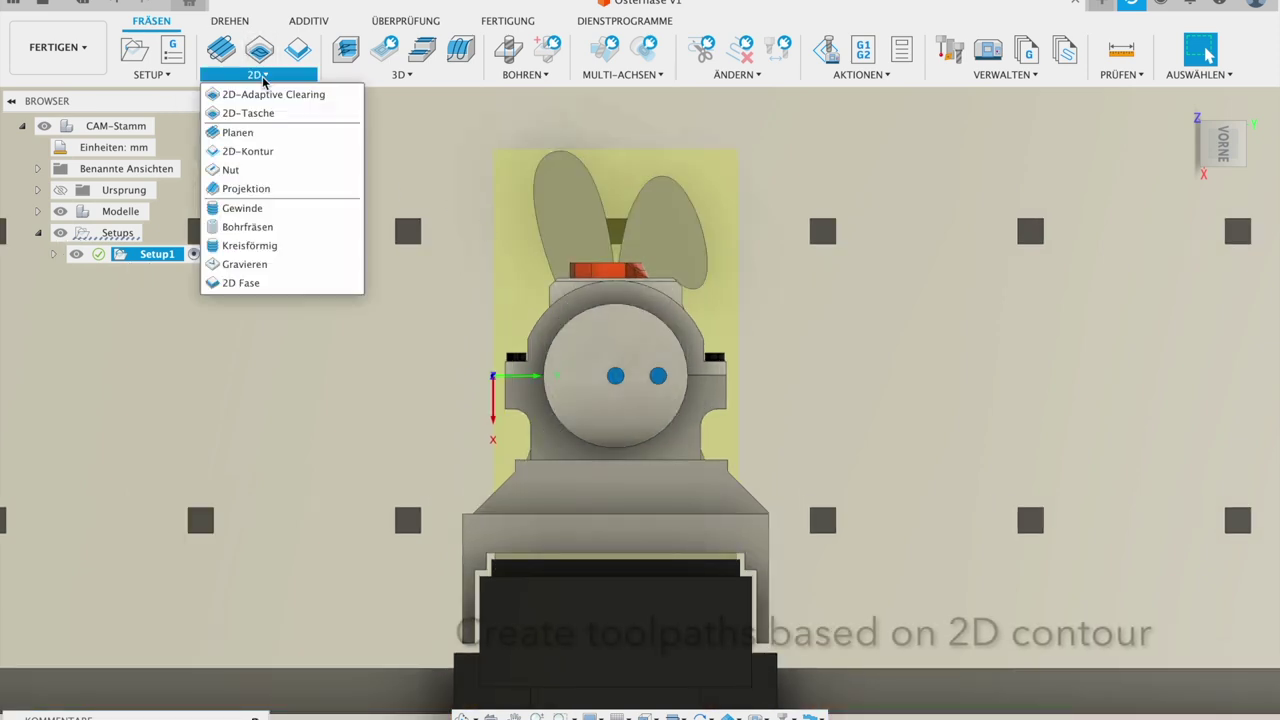
pyautogui.click(250, 151)
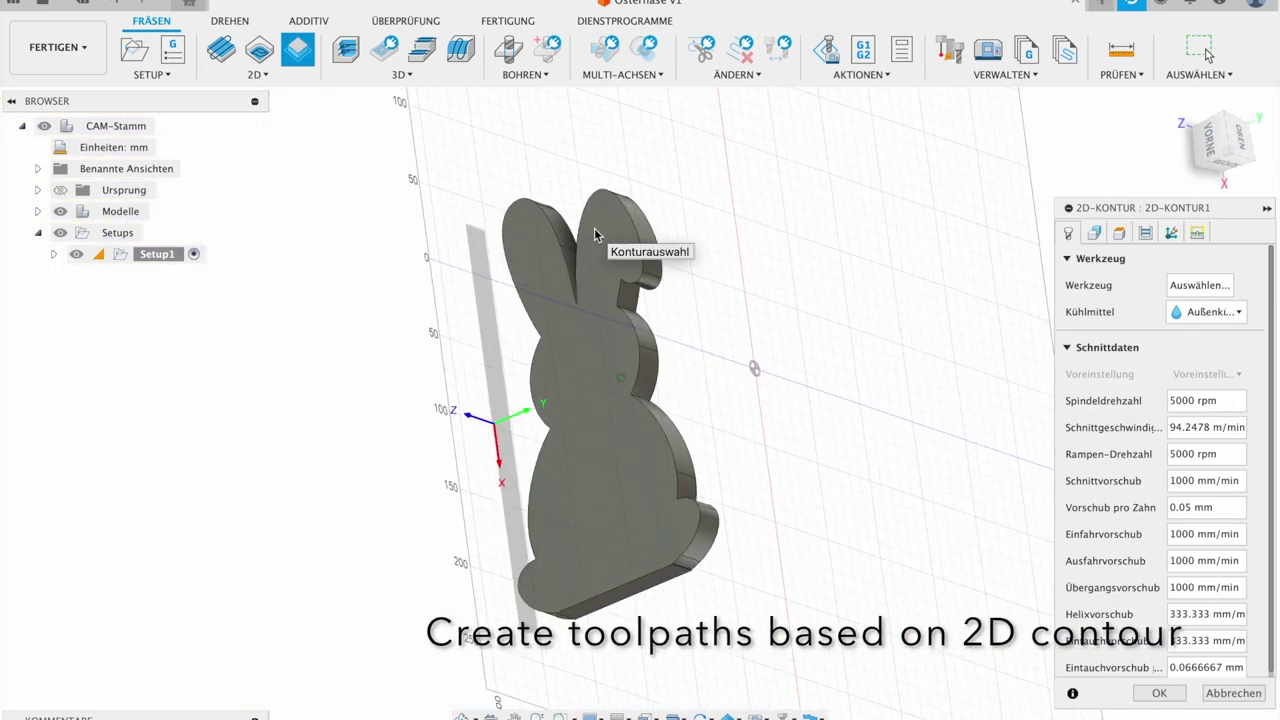
pyautogui.click(653, 292)
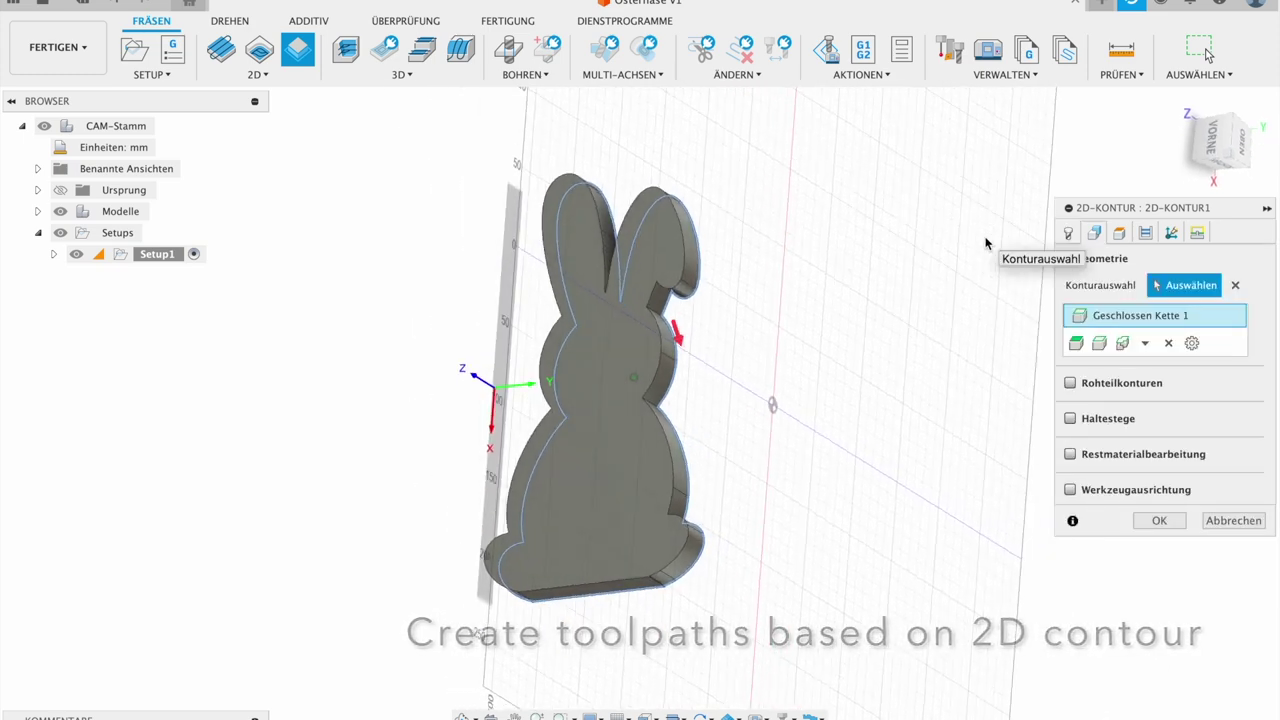
pyautogui.click(1219, 143)
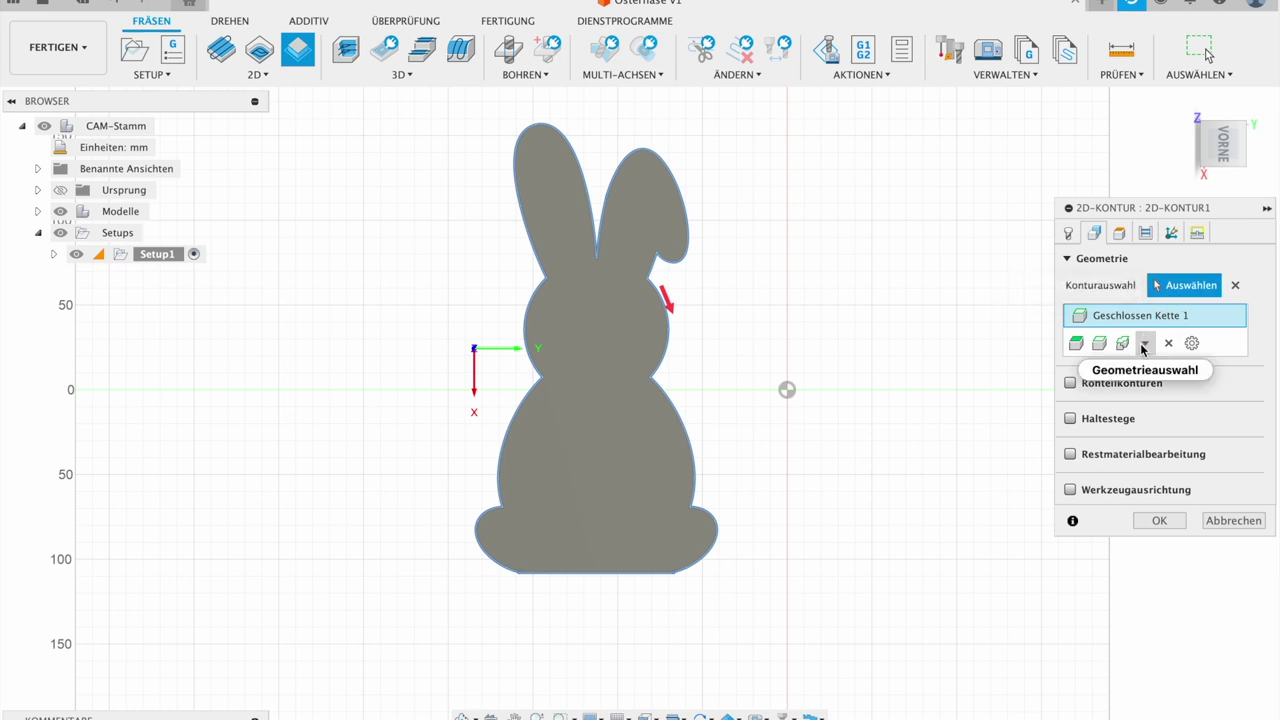
# Step: Enable rectangular holding tabs on the contour, 4 mm wide and 4 mm high, spaced 150 mm apart
pyautogui.click(1071, 418)
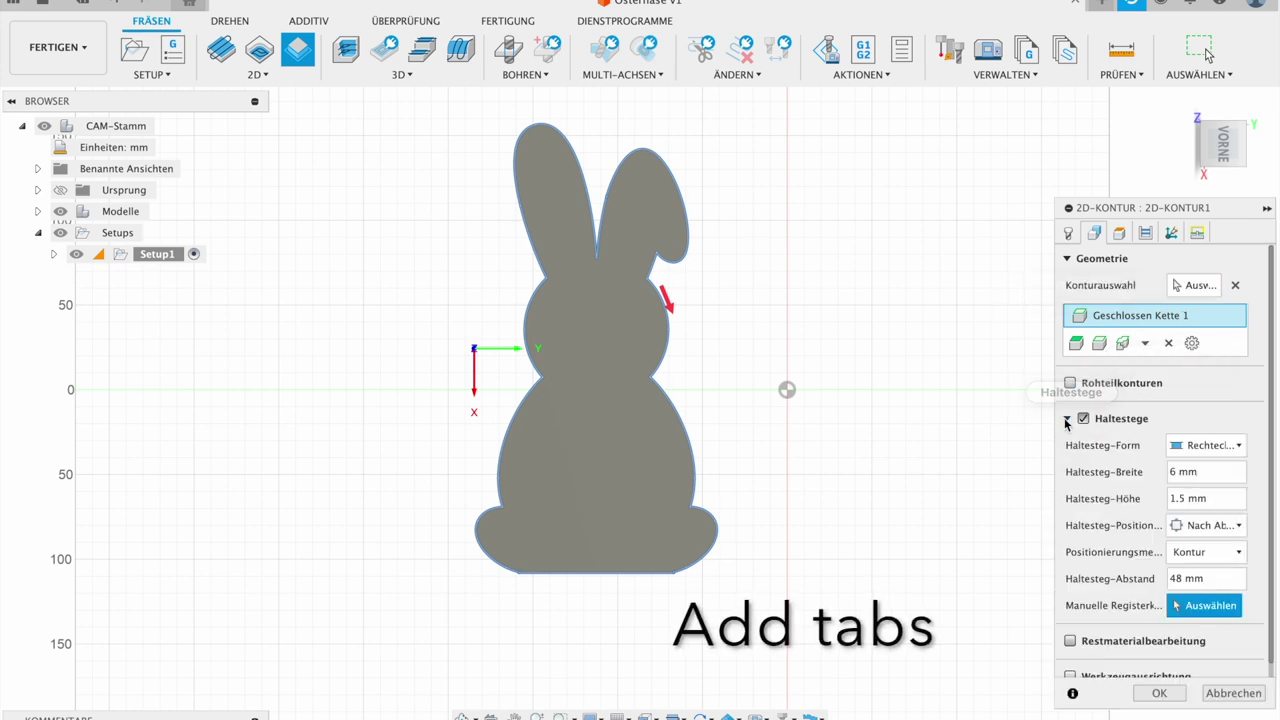
pyautogui.moveTo(1185, 583); pyautogui.dragTo(1141, 588)
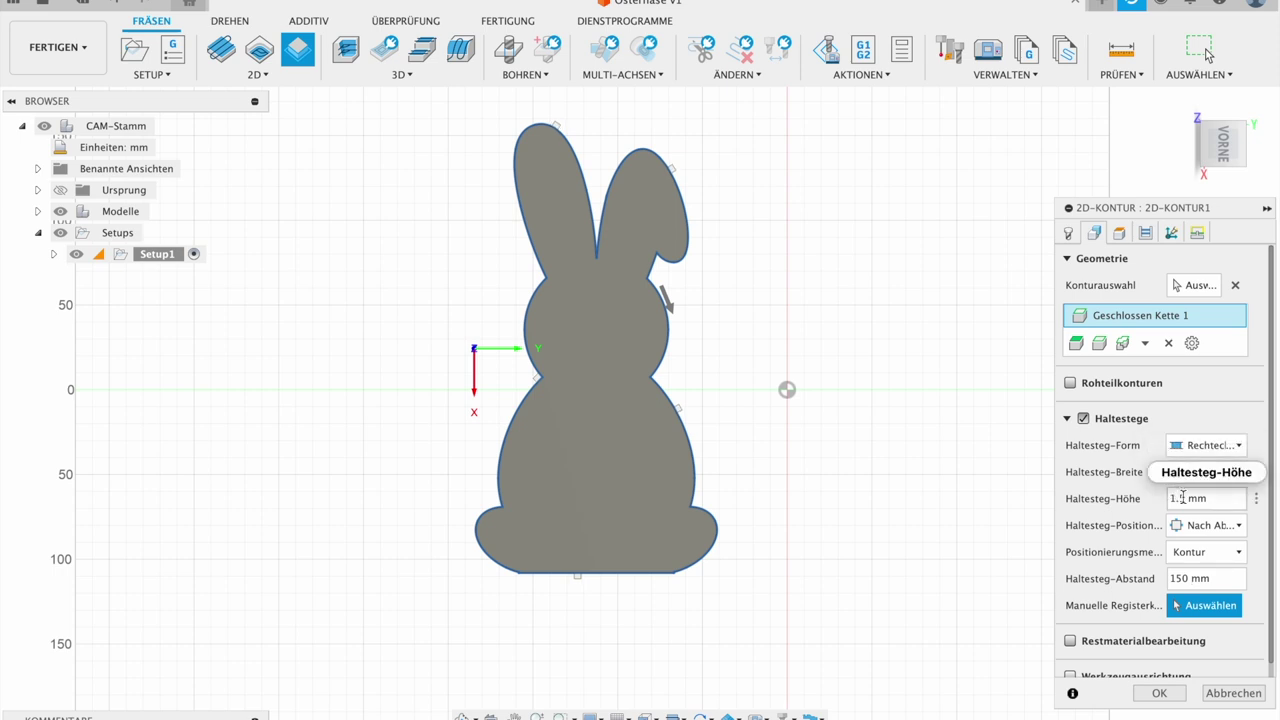
pyautogui.click(1181, 497)
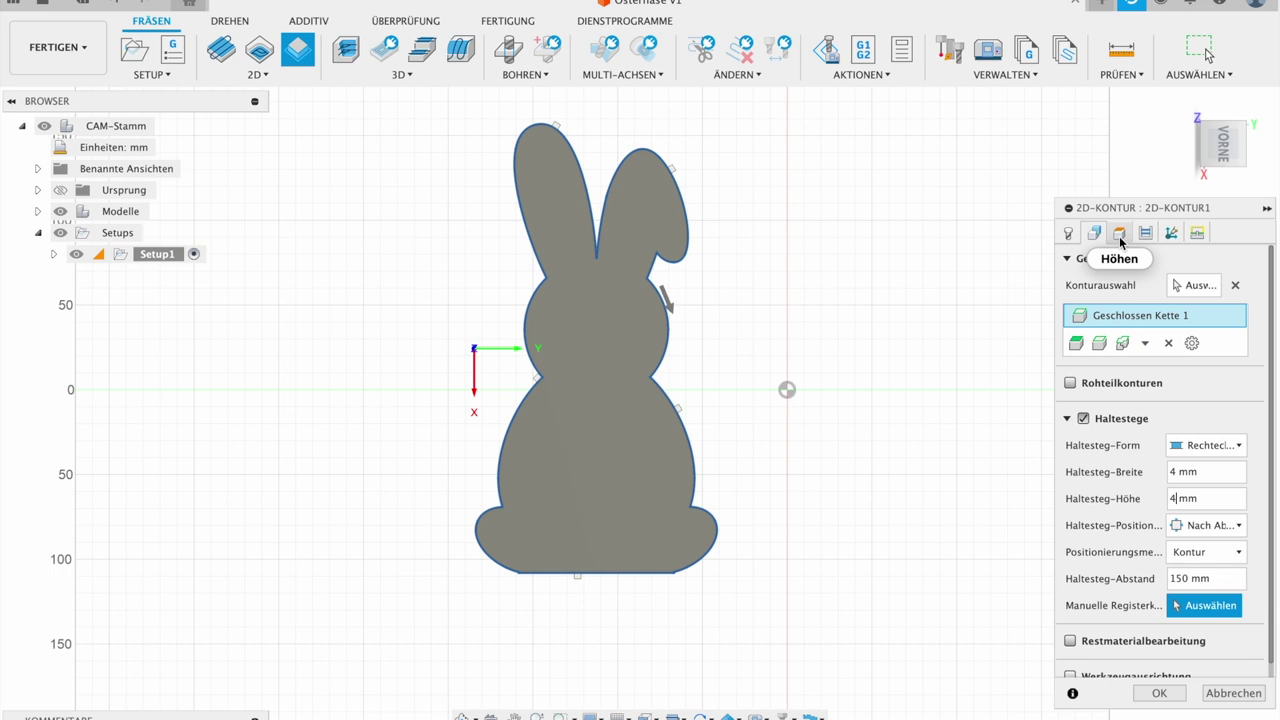
# Step: Assign tool 3, the 6 mm flat end mill Flöten Gerade 6mm from the cloud tool library, to the 2D contour
pyautogui.click(1068, 233)
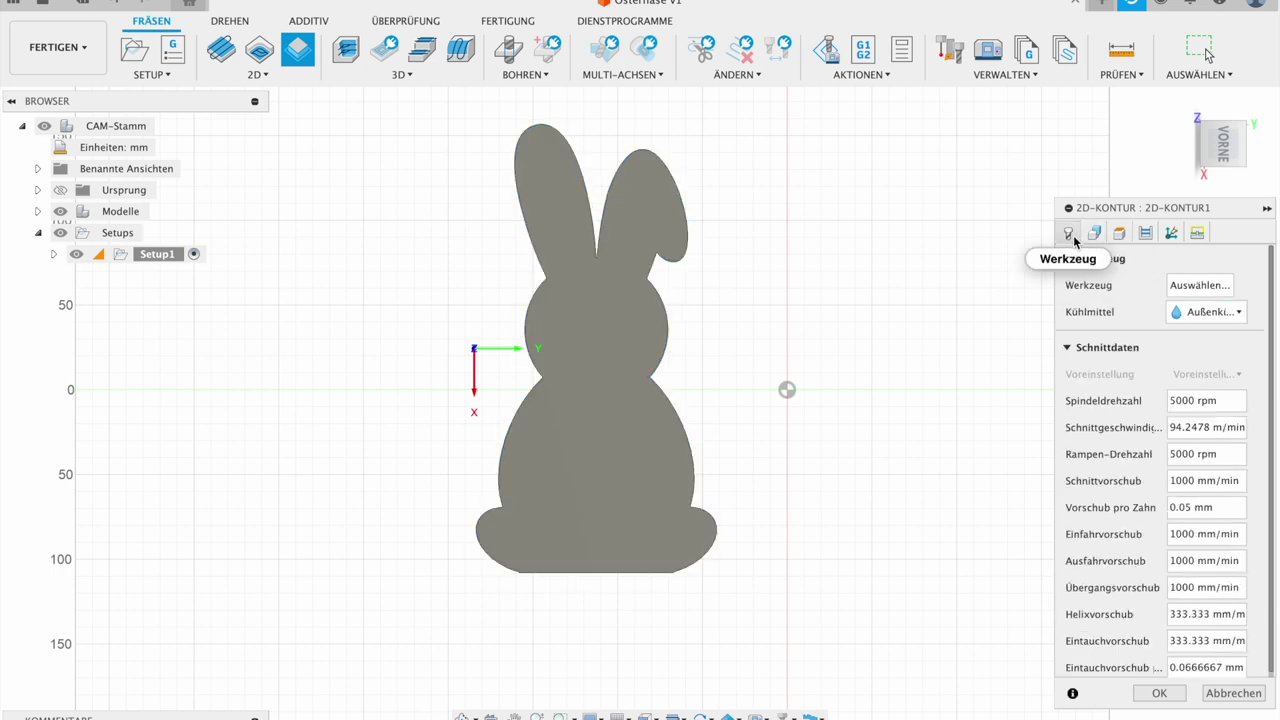
pyautogui.click(1179, 287)
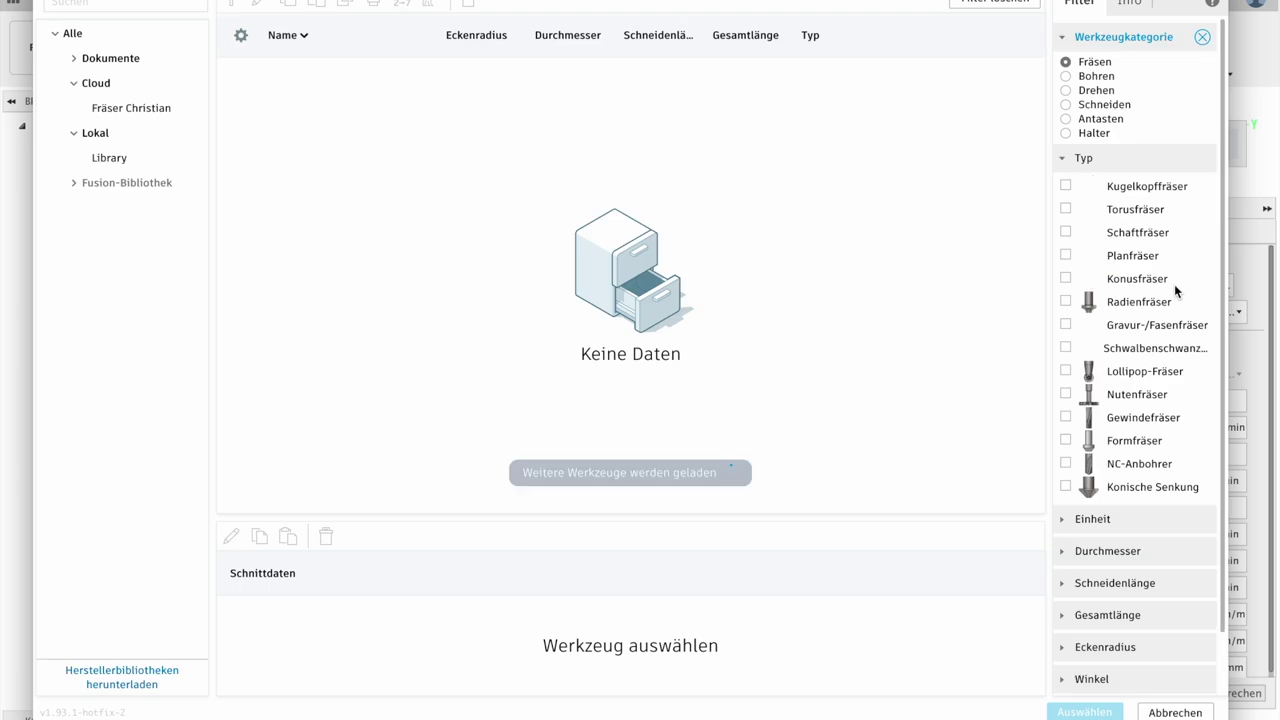
pyautogui.click(118, 114)
pyautogui.click(348, 100)
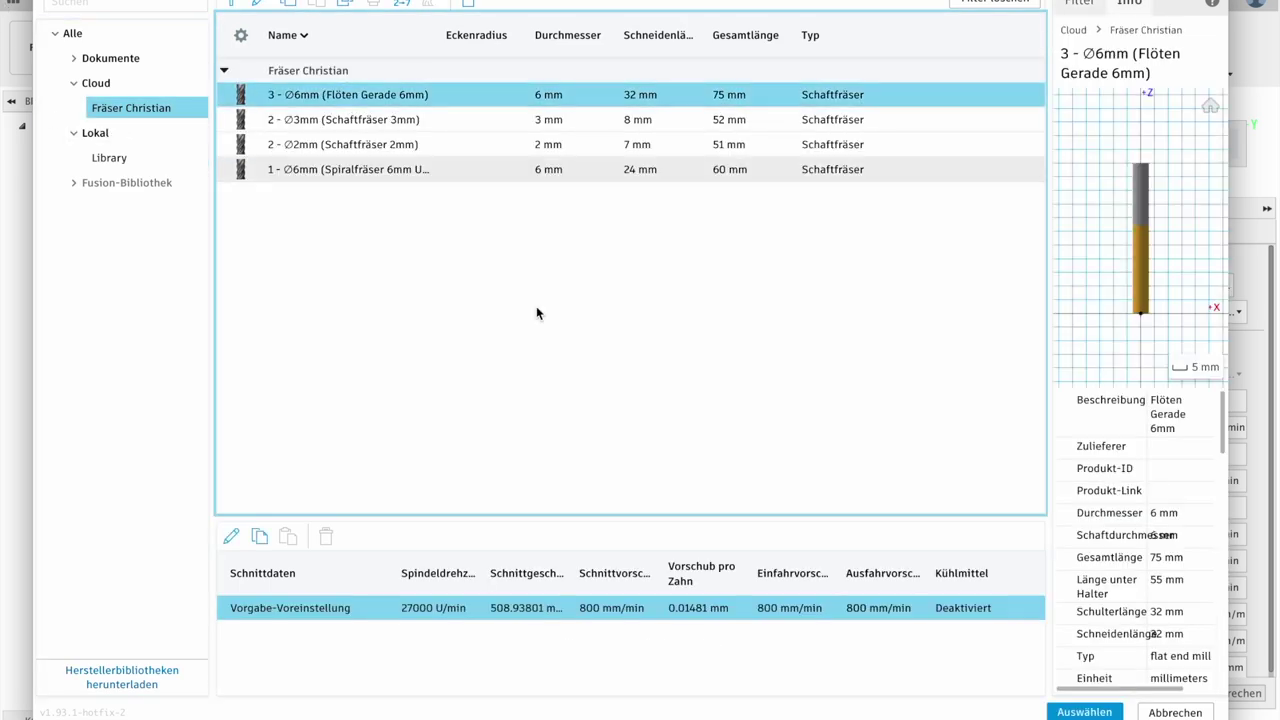
pyautogui.click(1081, 716)
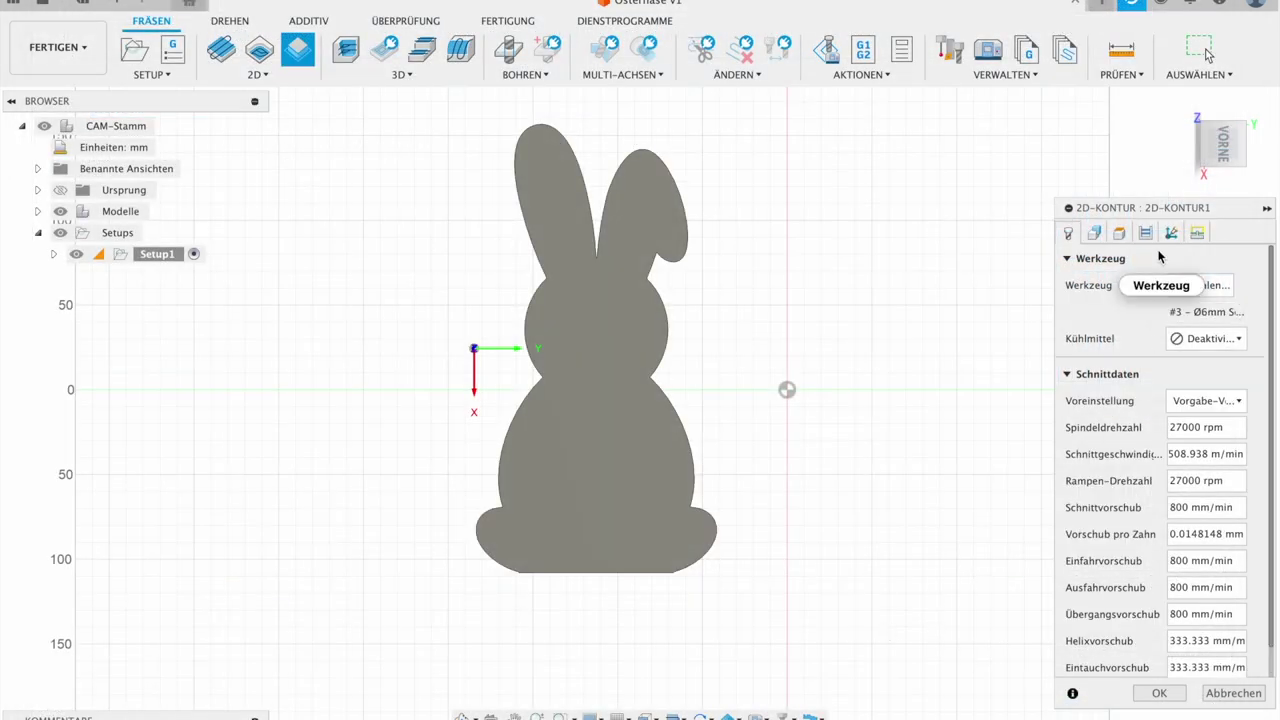
# Step: Review the contour's heights and enable roughing passes among its pass settings
pyautogui.click(1113, 236)
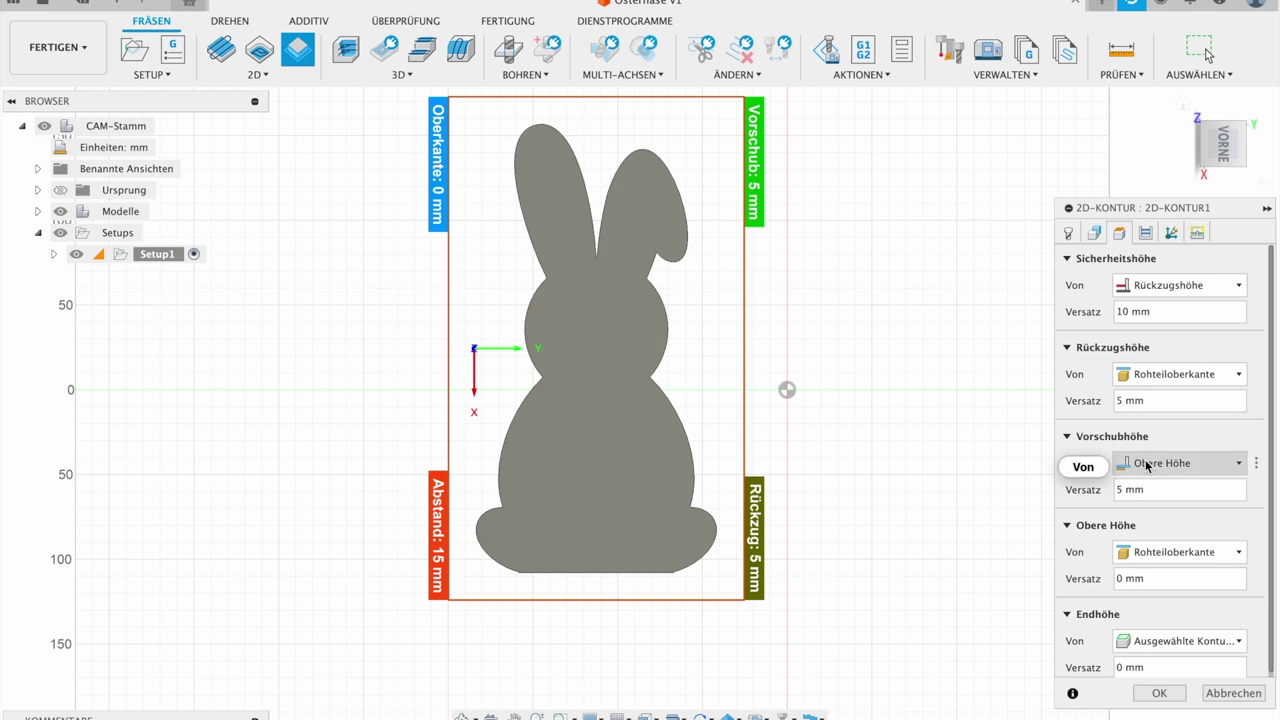
pyautogui.click(1147, 233)
pyautogui.scroll(-5, 1140, 410)
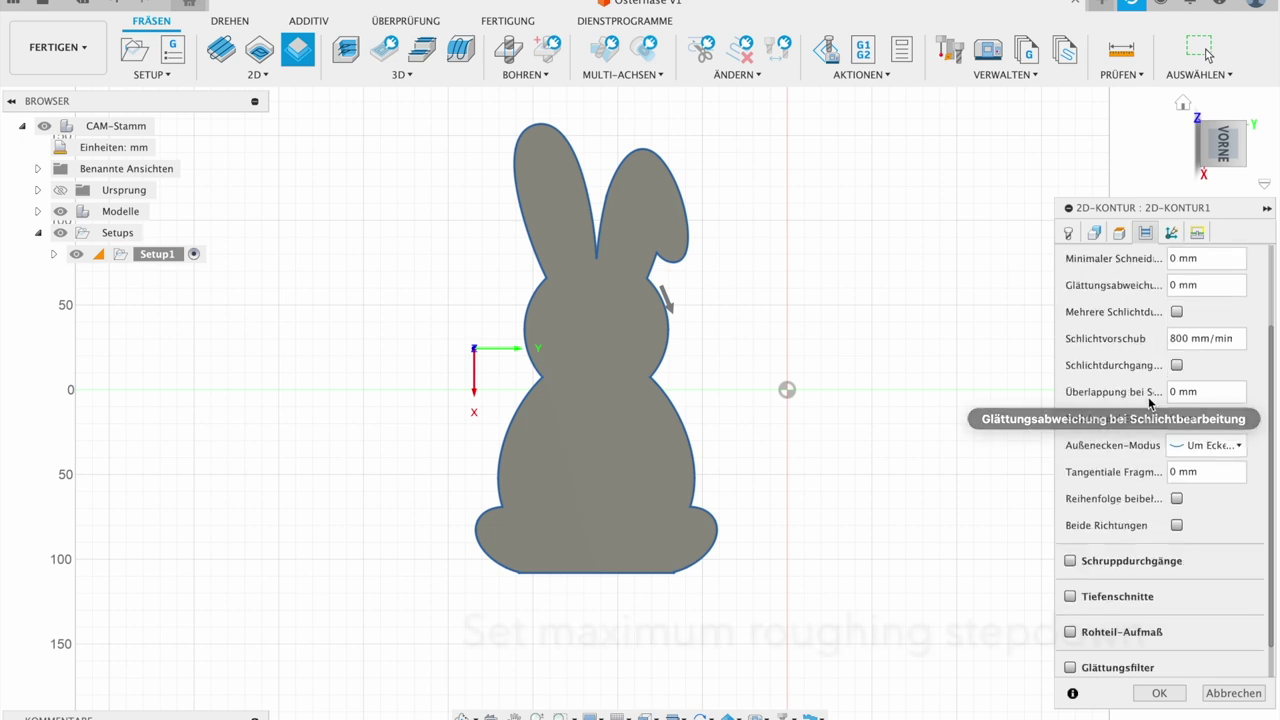
pyautogui.click(1086, 519)
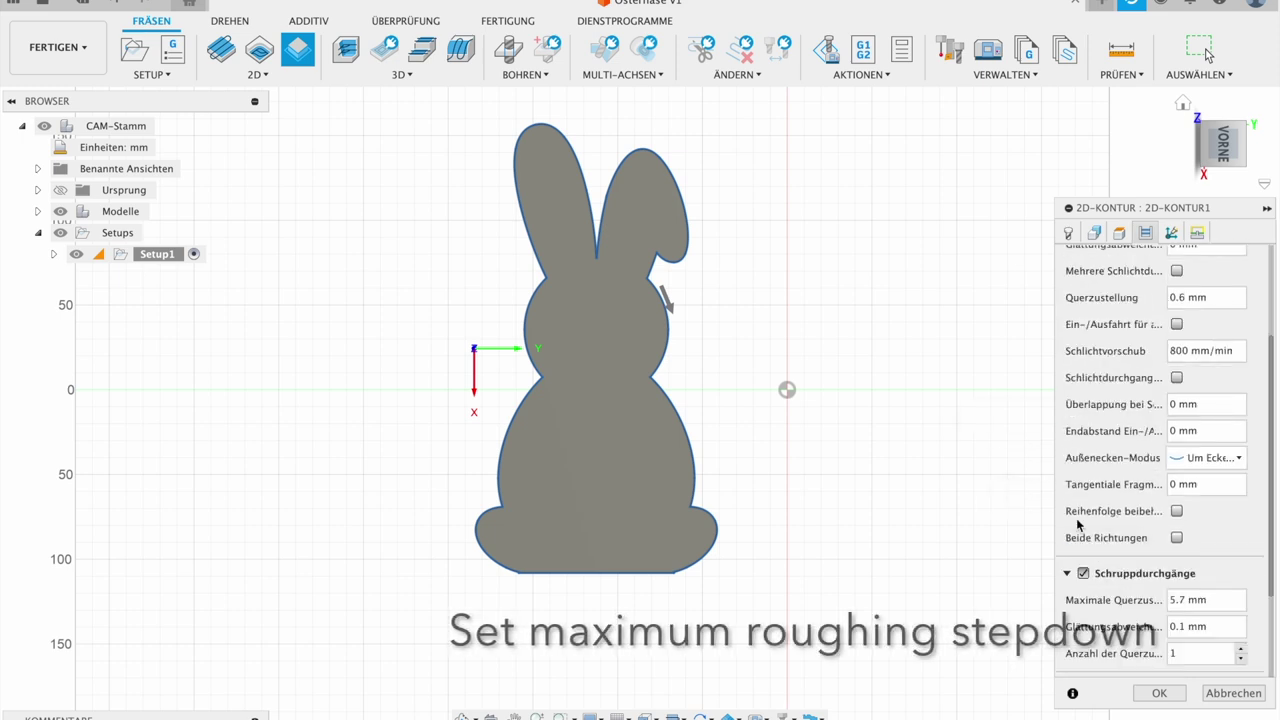
# Step: Enable multiple depths with a 4 mm maximum roughing stepdown and 1 finishing stepdown, and confirm the 2D contour
pyautogui.scroll(-2, 1083, 535)
pyautogui.click(1076, 553)
pyautogui.scroll(-2, 1172, 545)
pyautogui.moveTo(1186, 531); pyautogui.dragTo(1157, 532)
pyautogui.write('4')
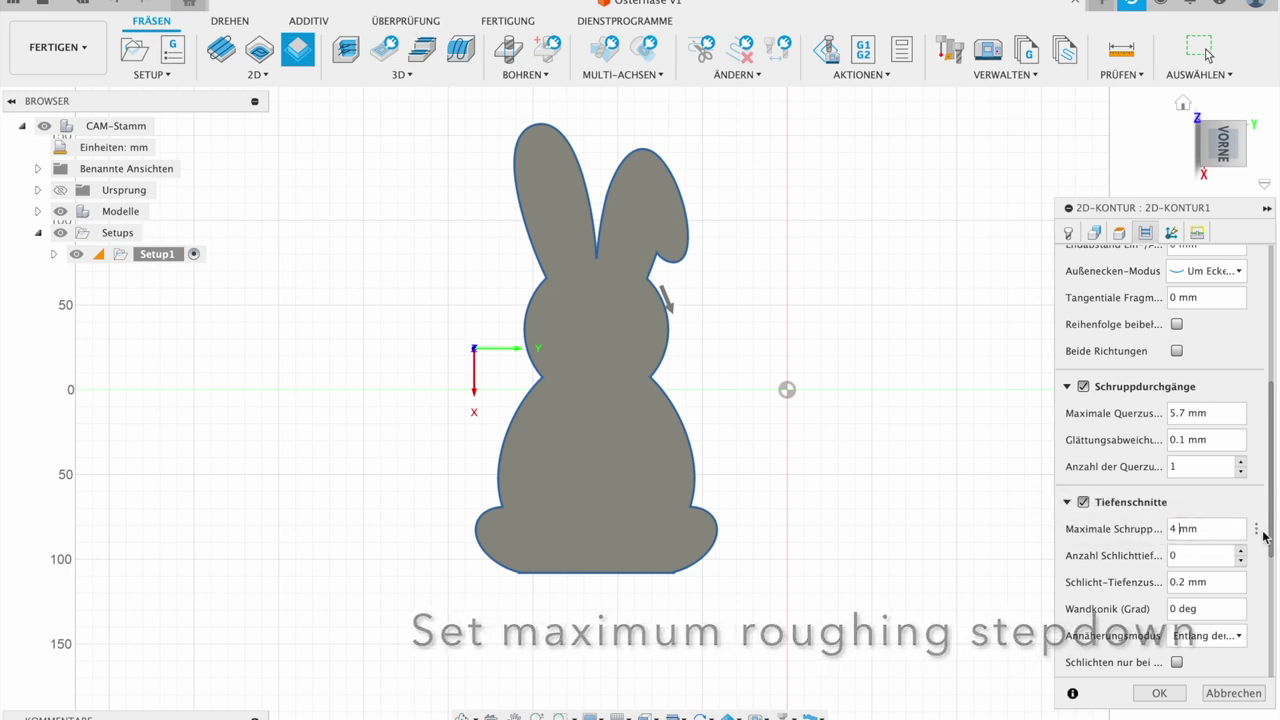
pyautogui.click(1240, 552)
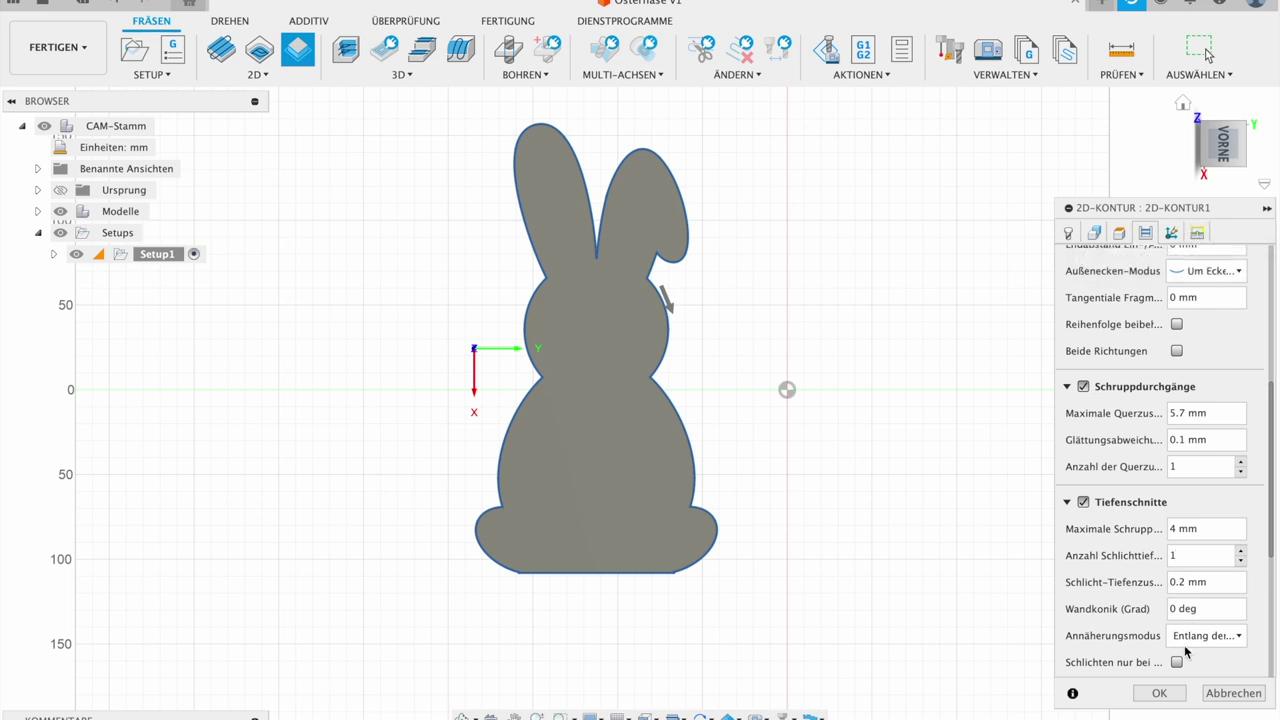
pyautogui.click(1161, 693)
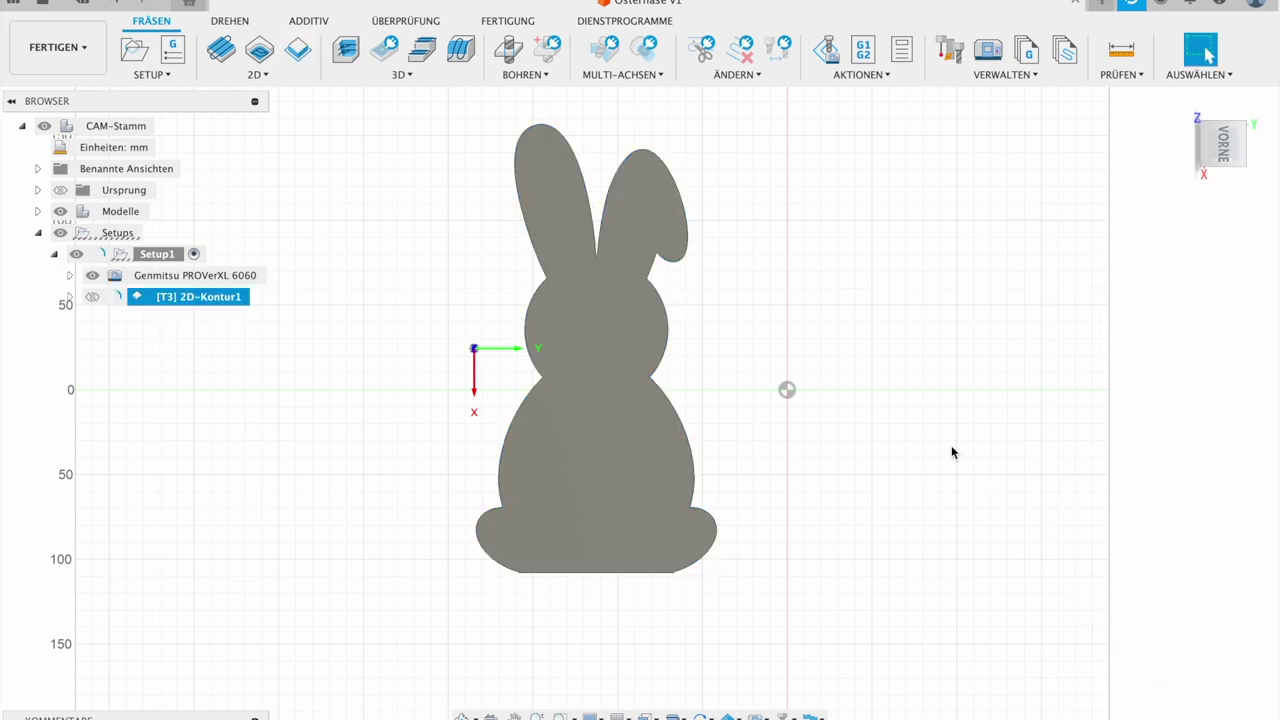